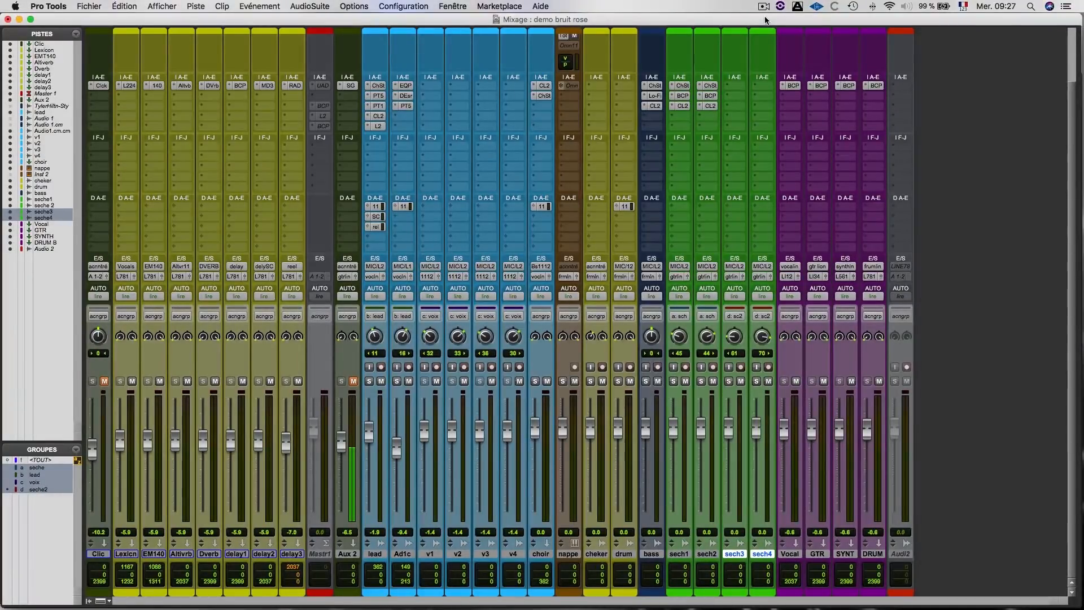
In Grid mode, select bars 98 to 121 from the nappe track down to seche 2 and play the selection
key("super+equal")
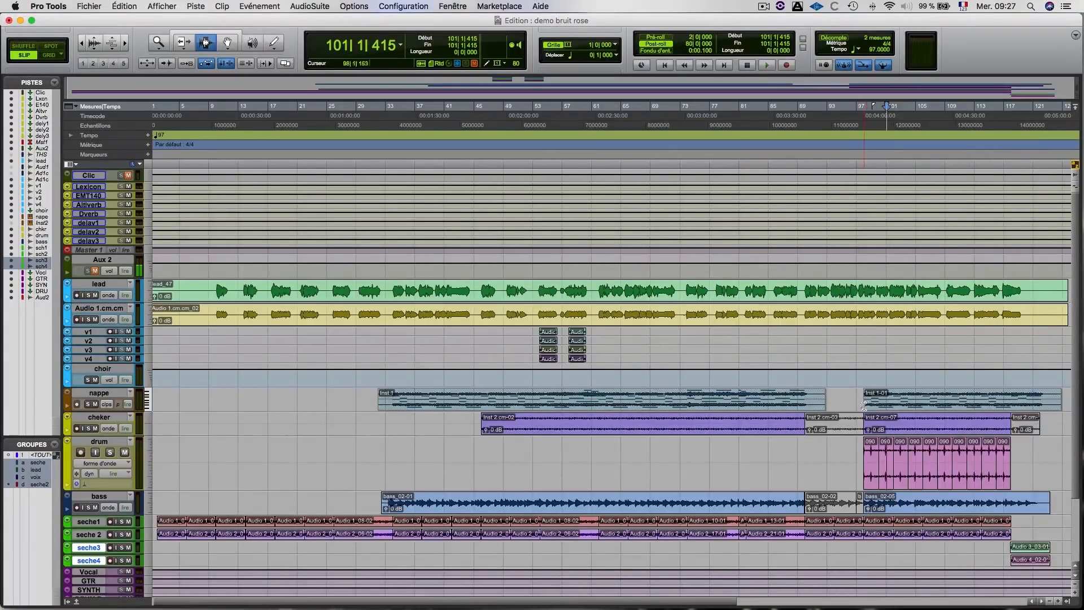
left_click_drag(863, 406, 1044, 410)
left_click(49, 55)
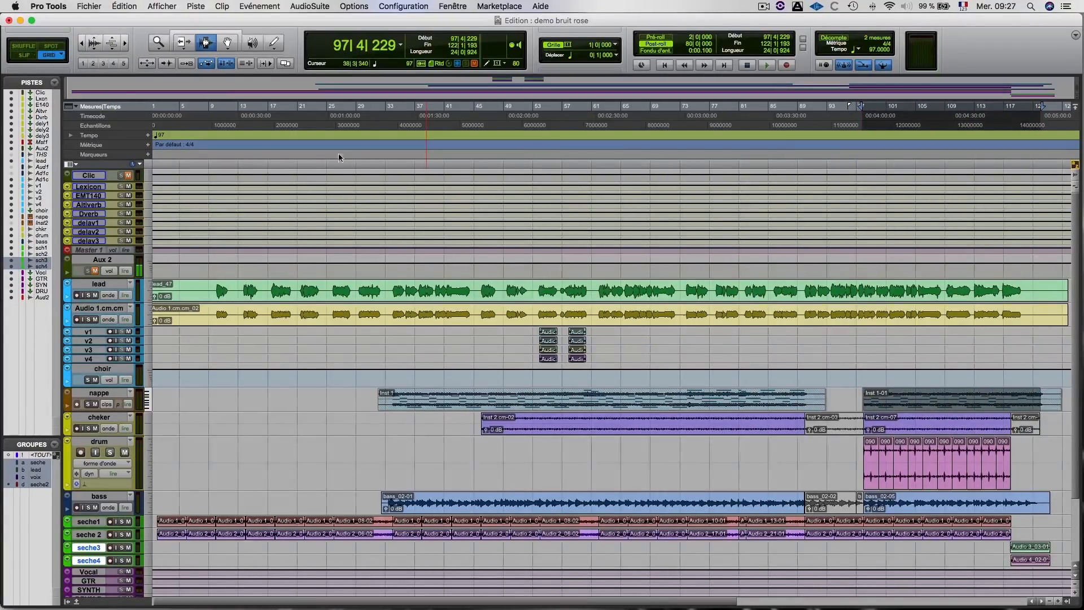
left_click_drag(865, 394, 1037, 521)
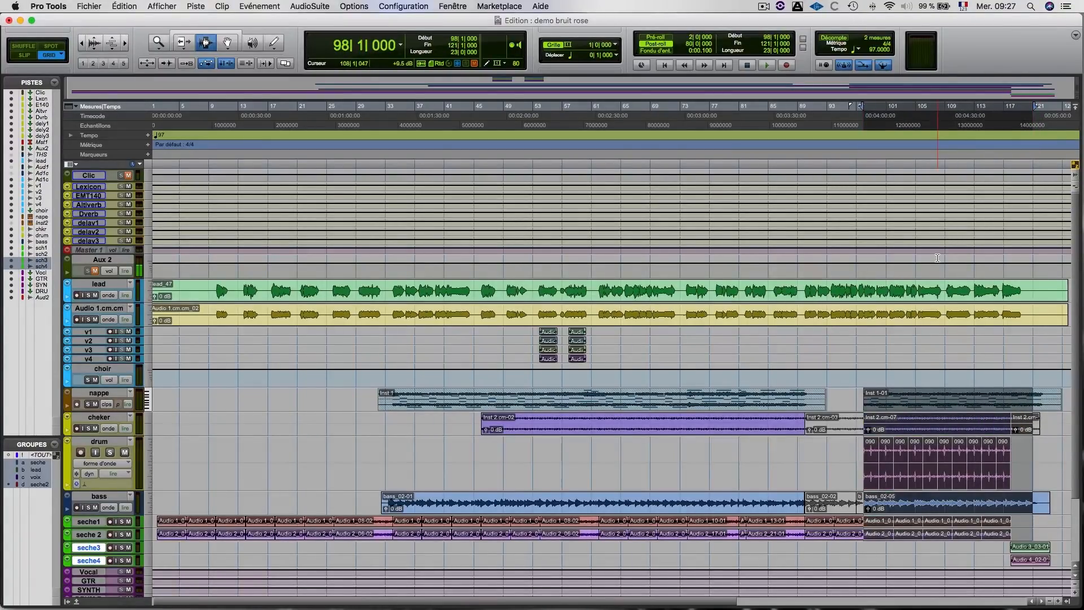
key("space")
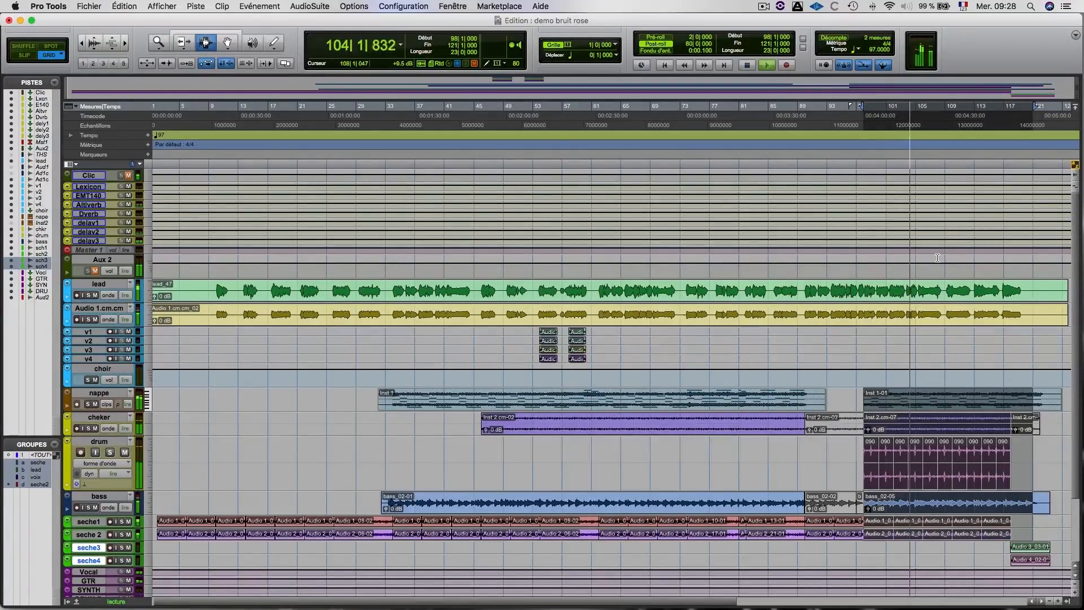
key("space")
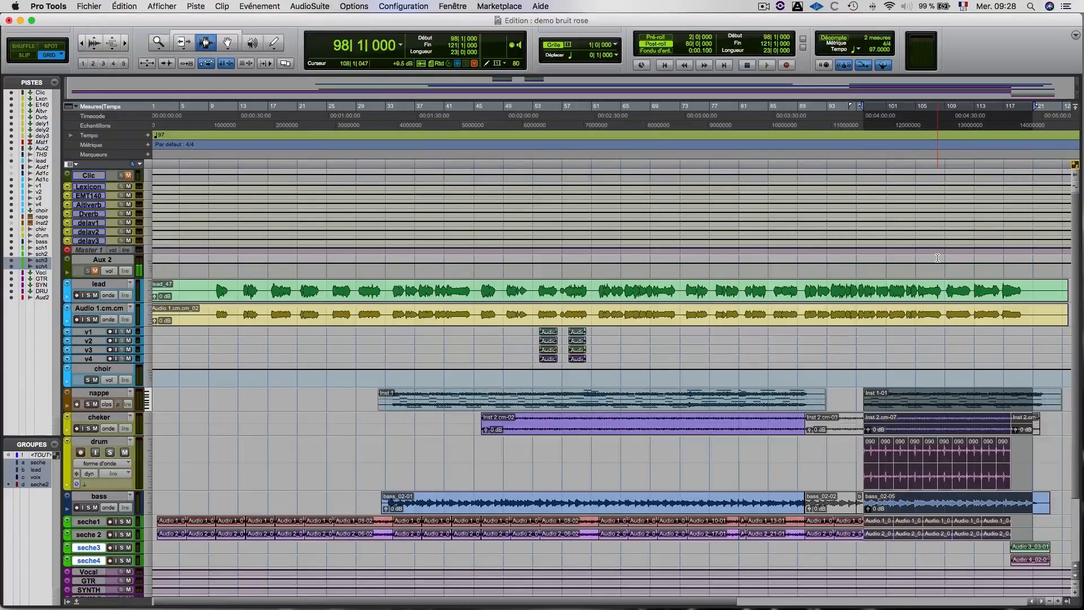
Open the Signal Generator insert on the Aux 2 track and briefly unmute the track to listen to the pink noise
key("super+equal")
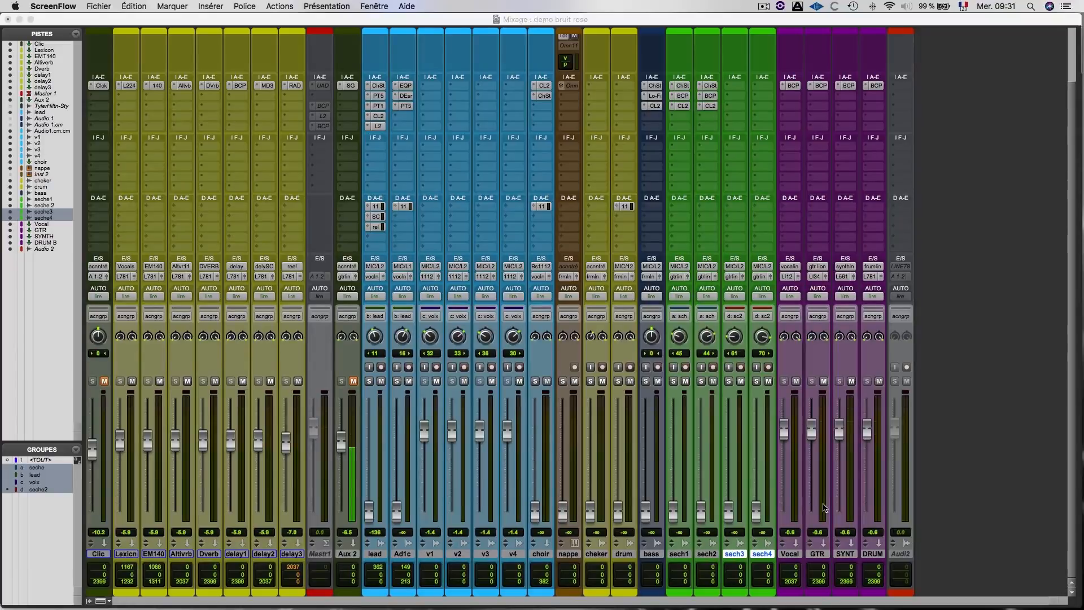
left_click(343, 554)
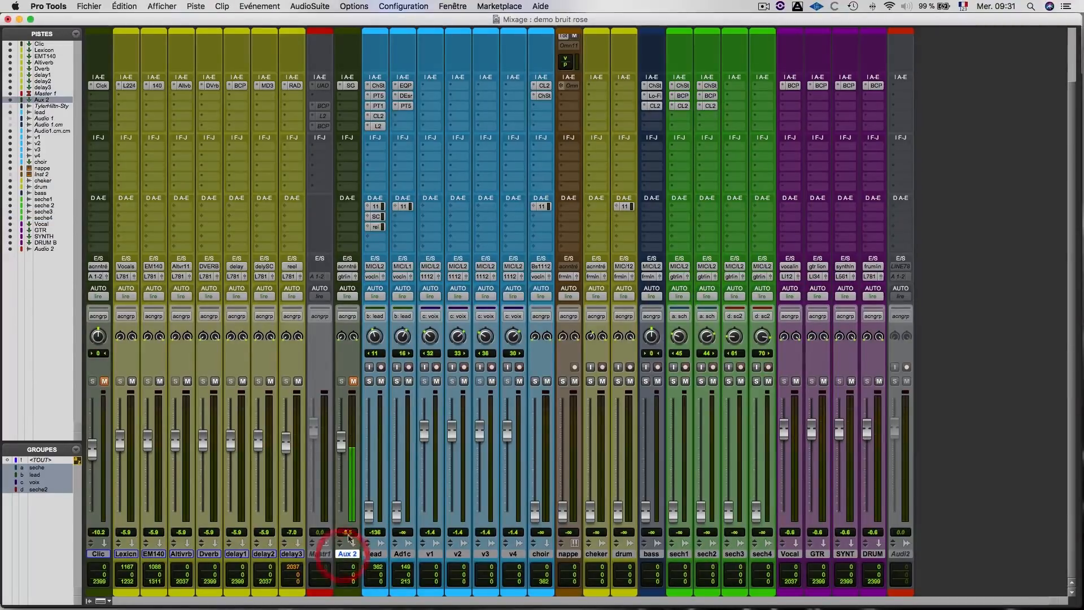
left_click(346, 86)
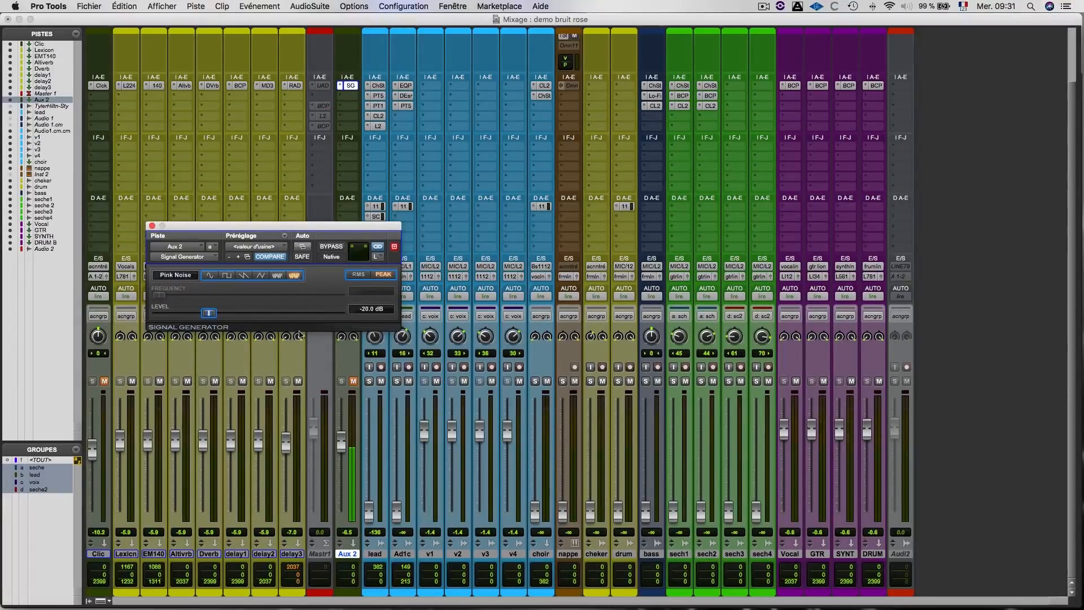
left_click(353, 383)
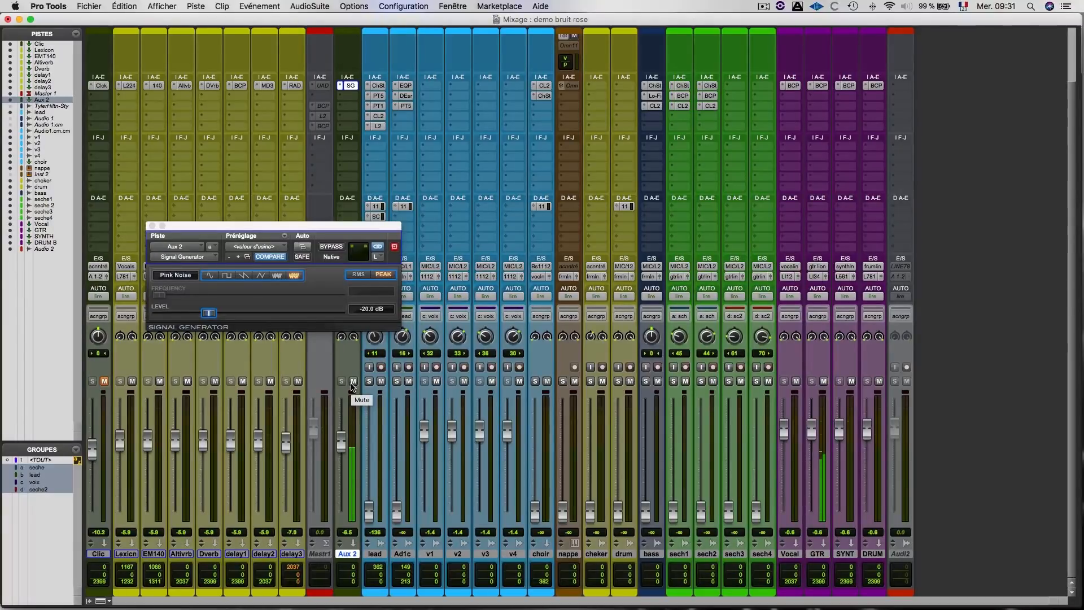
left_click(353, 382)
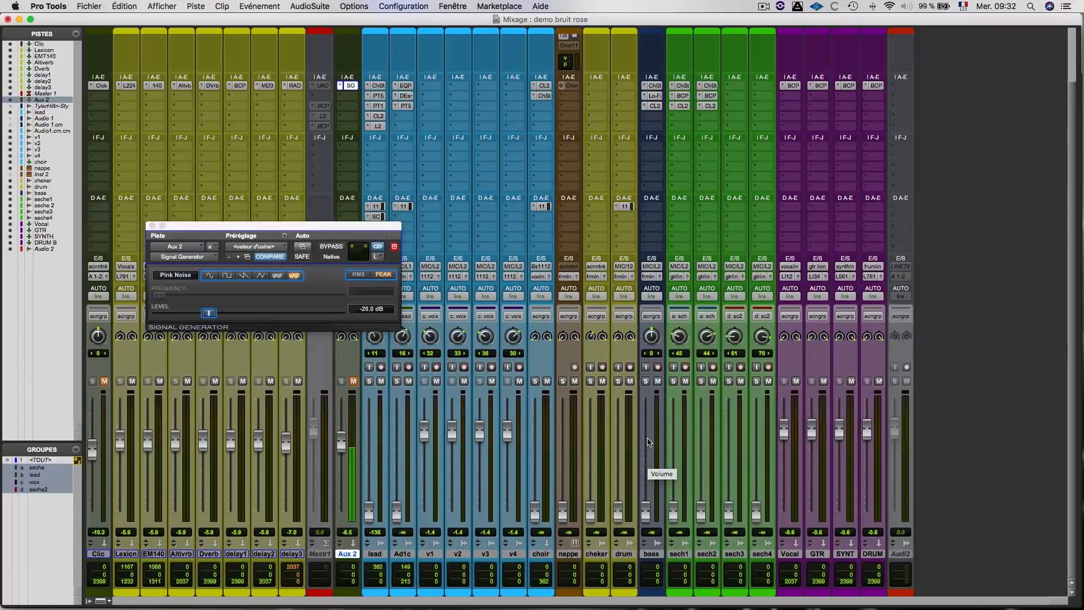
Try raising the bass fader and pull it fully back down
left_click_drag(646, 511, 648, 448)
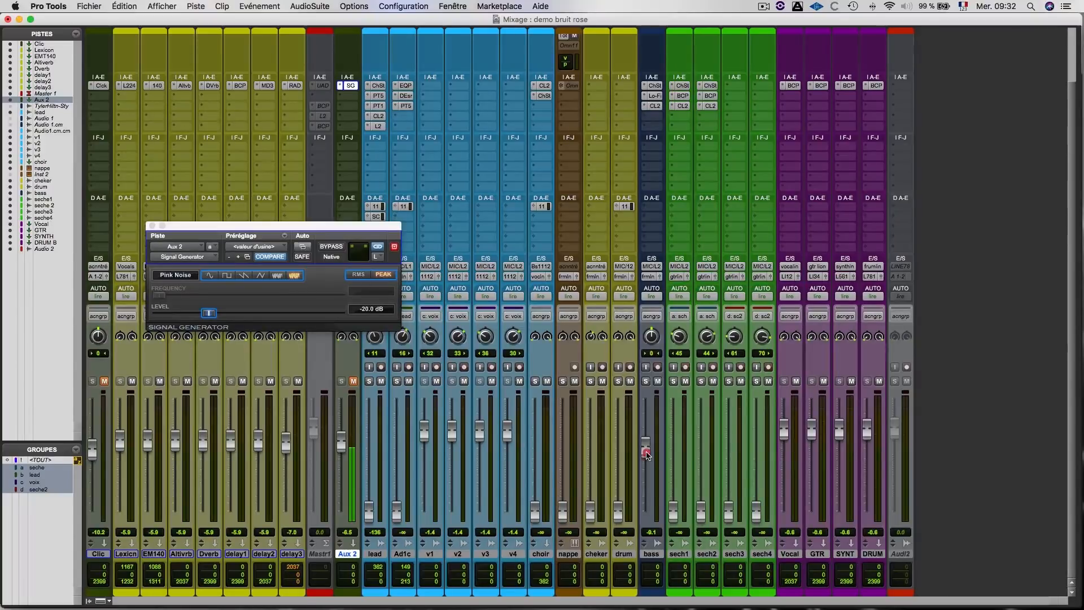
left_click_drag(648, 456, 647, 537)
Unmute Aux 2, start playback, set the grouped lead fader to about -24.3 dB against the pink noise and mute the lead group
left_click(354, 382)
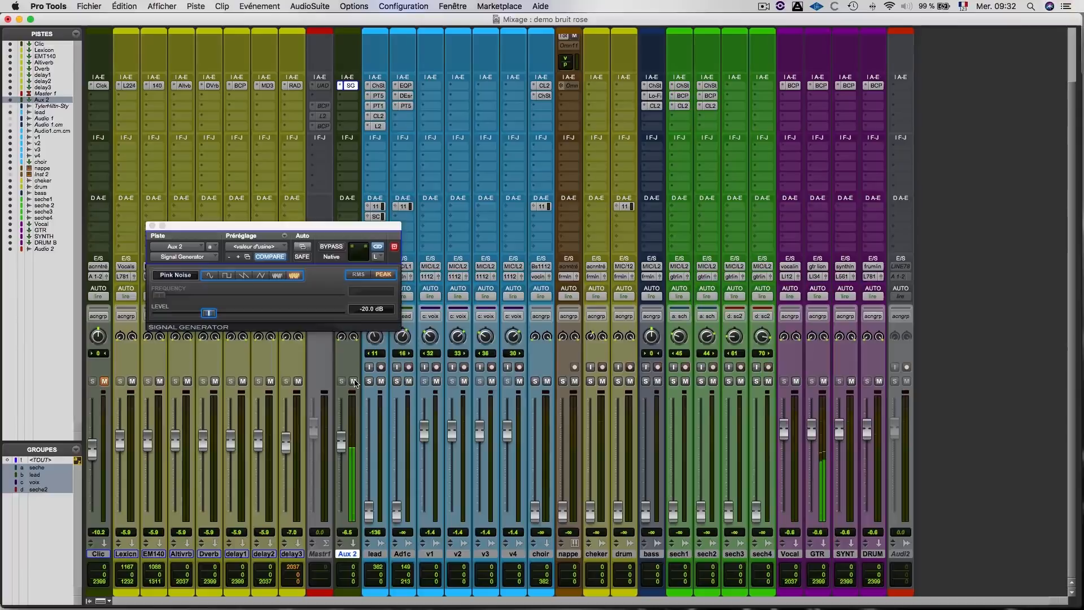
key("space")
left_click_drag(370, 515, 370, 446)
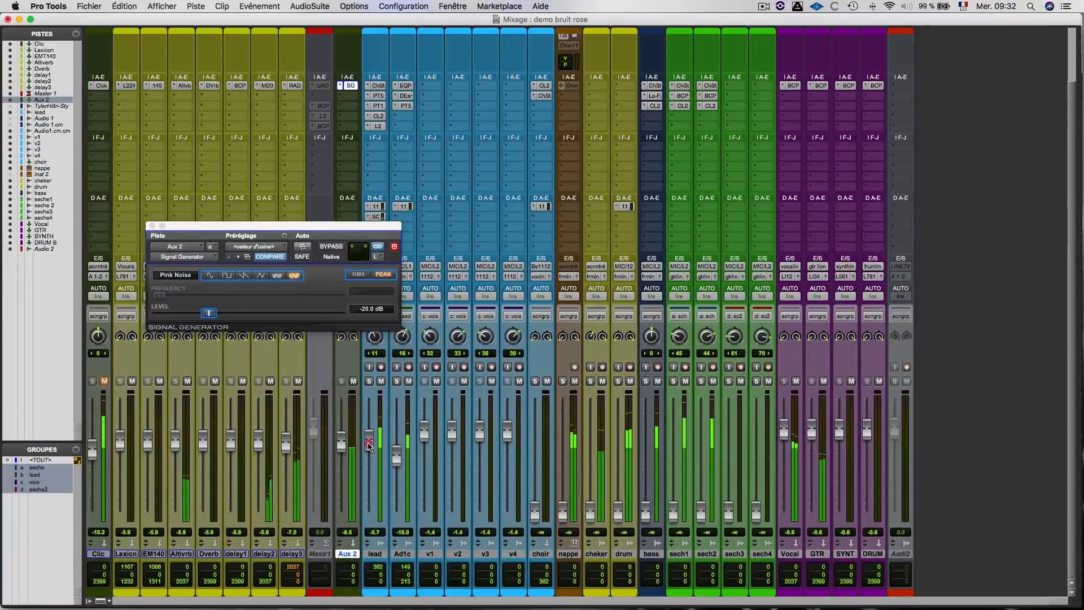
left_click_drag(370, 446, 368, 483)
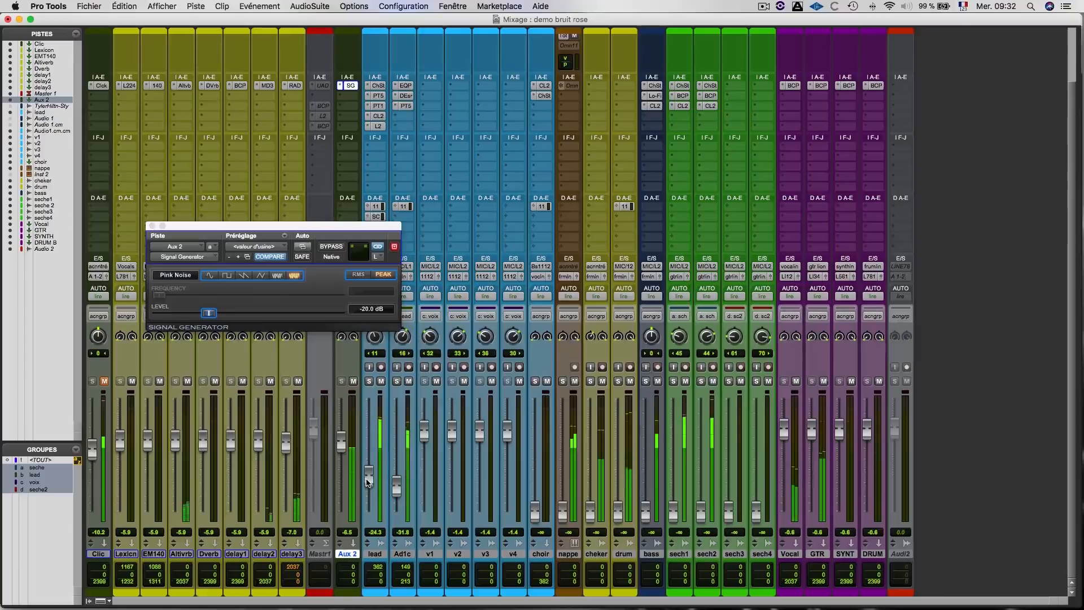
left_click(367, 479)
left_click(380, 383)
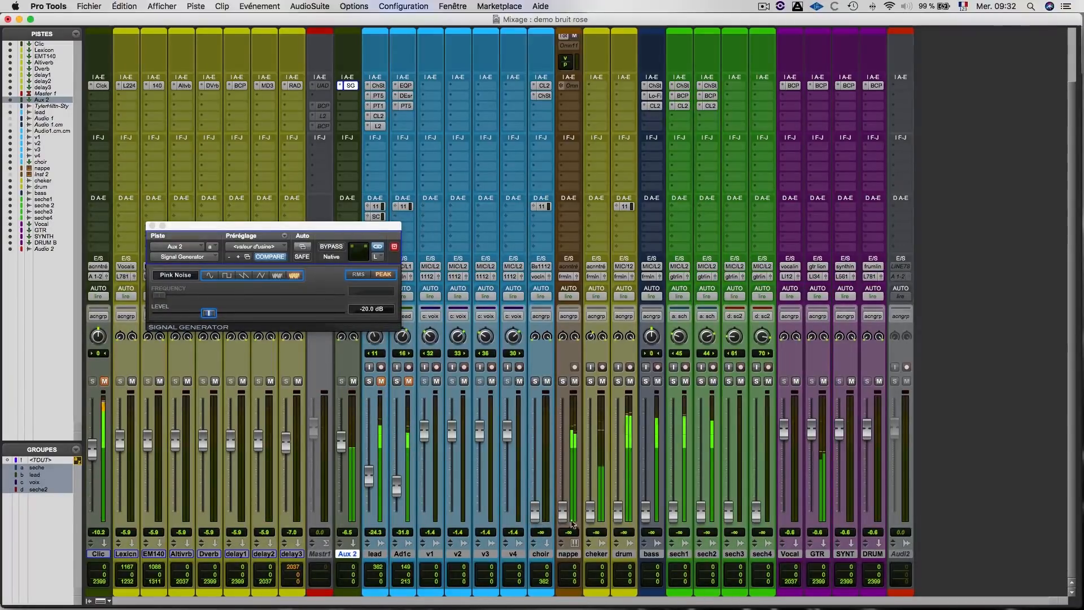
Set the nappe fader to about -21.0 dB against the pink noise and mute the track
left_click_drag(564, 516, 567, 481)
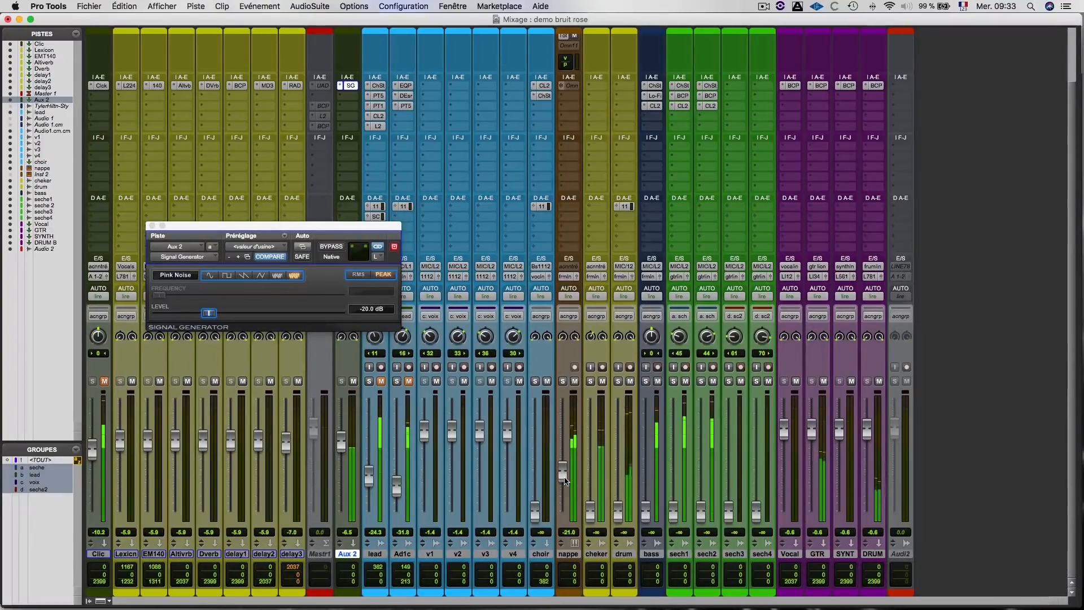
left_click(565, 480)
left_click(576, 382)
Set the cheker fader to about -15.8 dB, restarting playback from a bar 98 to 110 selection on the drum track
left_click_drag(595, 511, 594, 464)
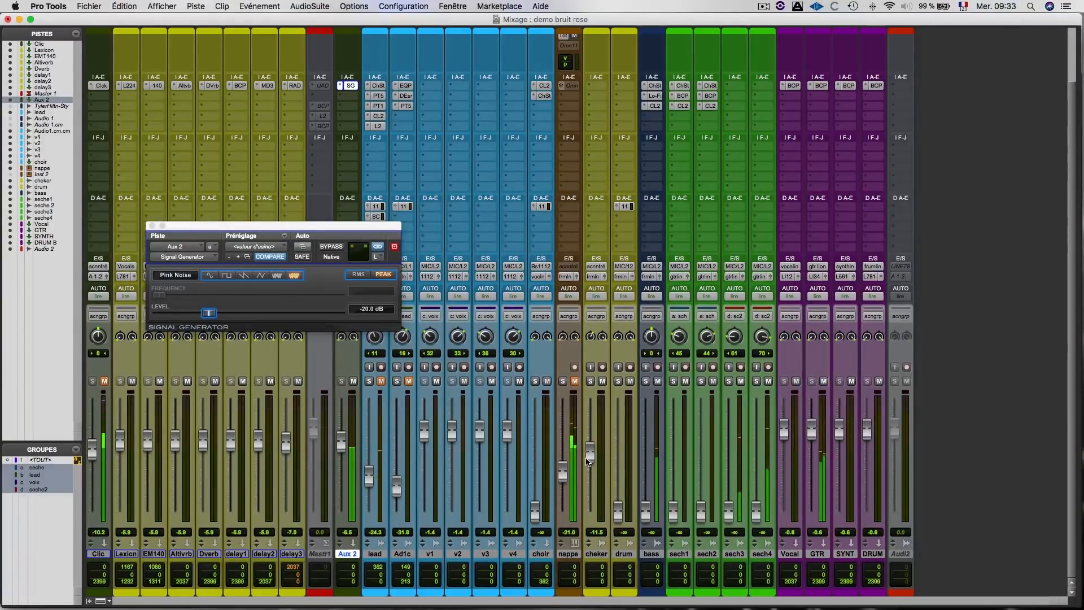
key("super+equal")
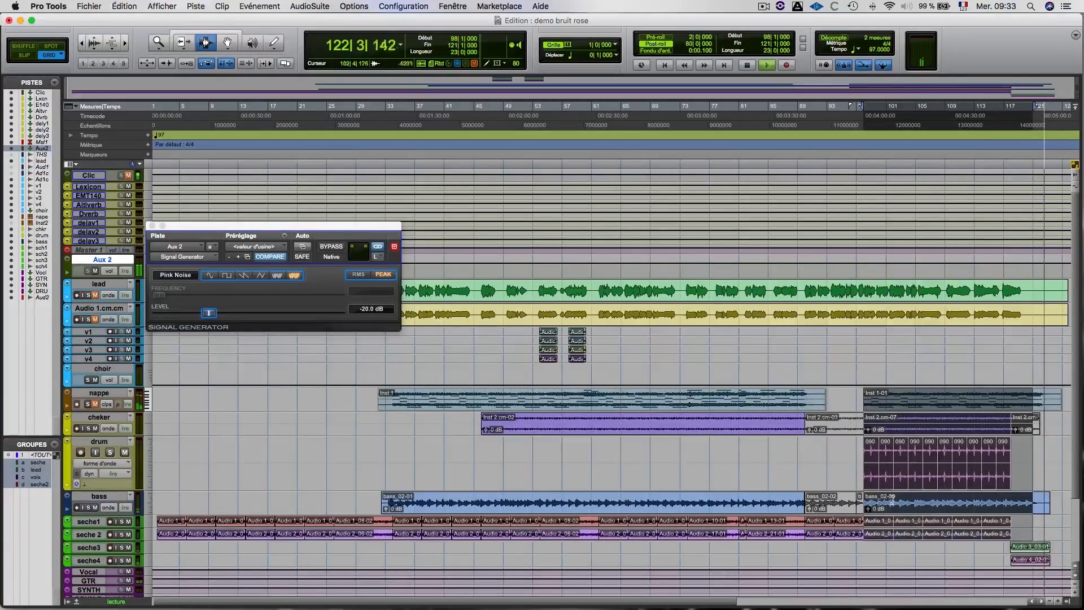
left_click_drag(867, 484, 948, 479)
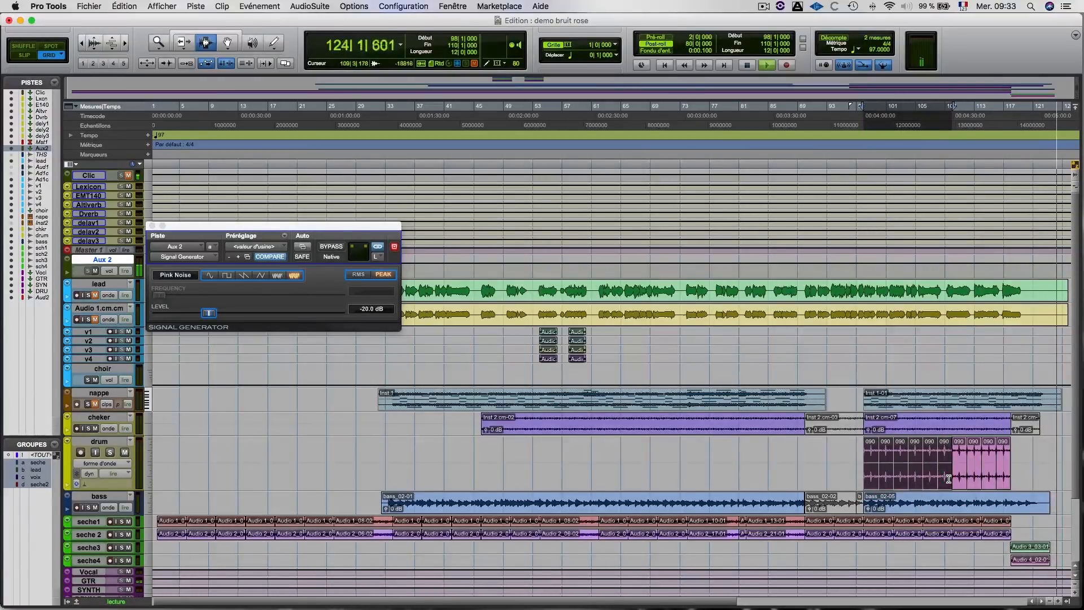
key("space")
key("super+equal")
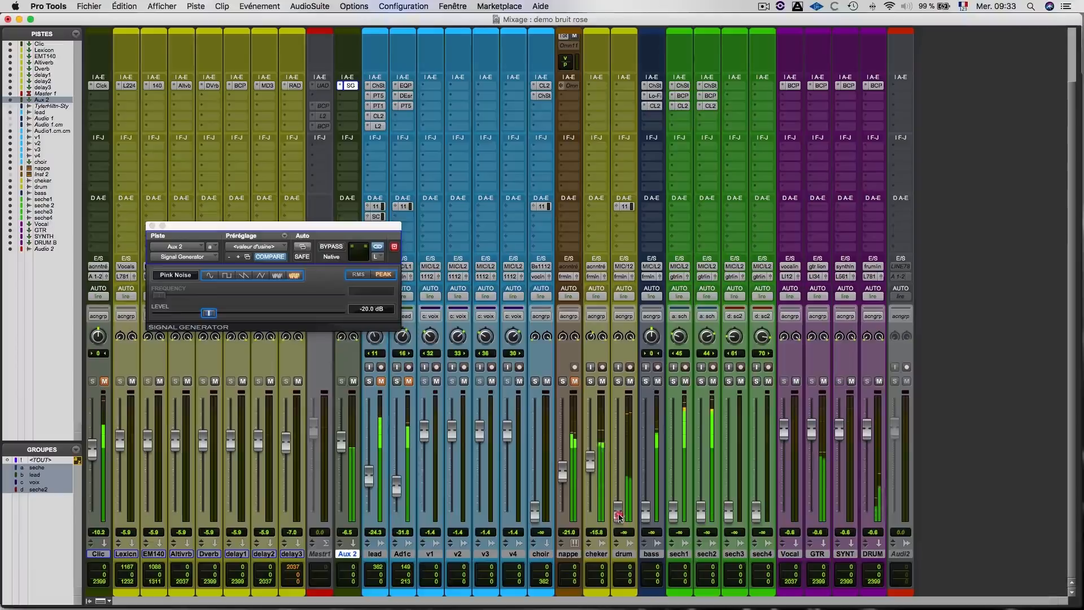
Set the drum fader to about -11.0 dB and mute the cheker and drum tracks
mouse_move(624, 459)
left_mouse_down()
mouse_move(631, 423)
mouse_move(631, 450)
left_mouse_up()
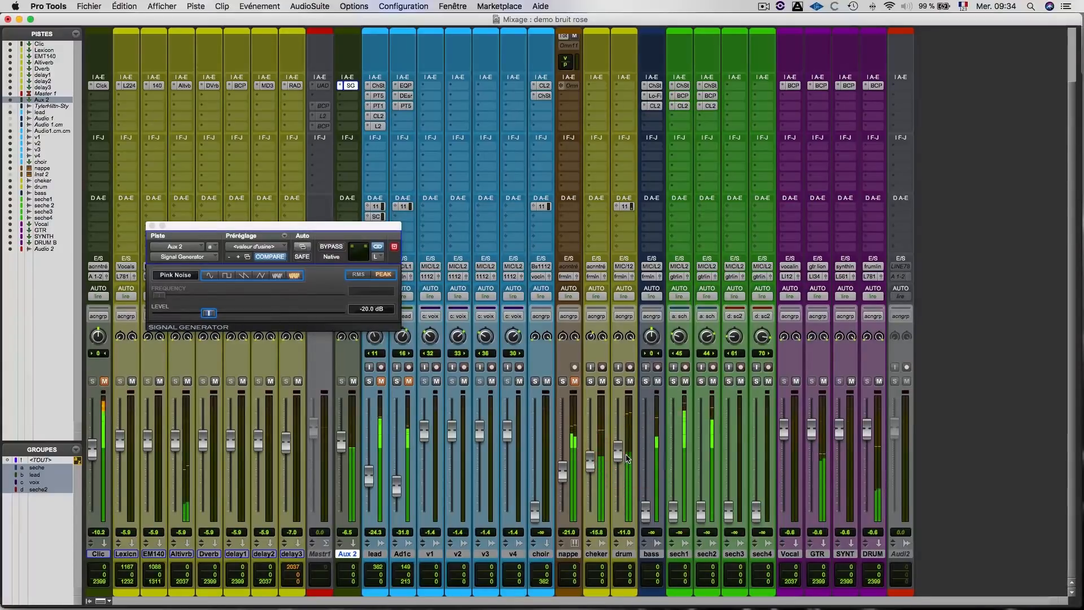
left_click(602, 381)
left_click(630, 381)
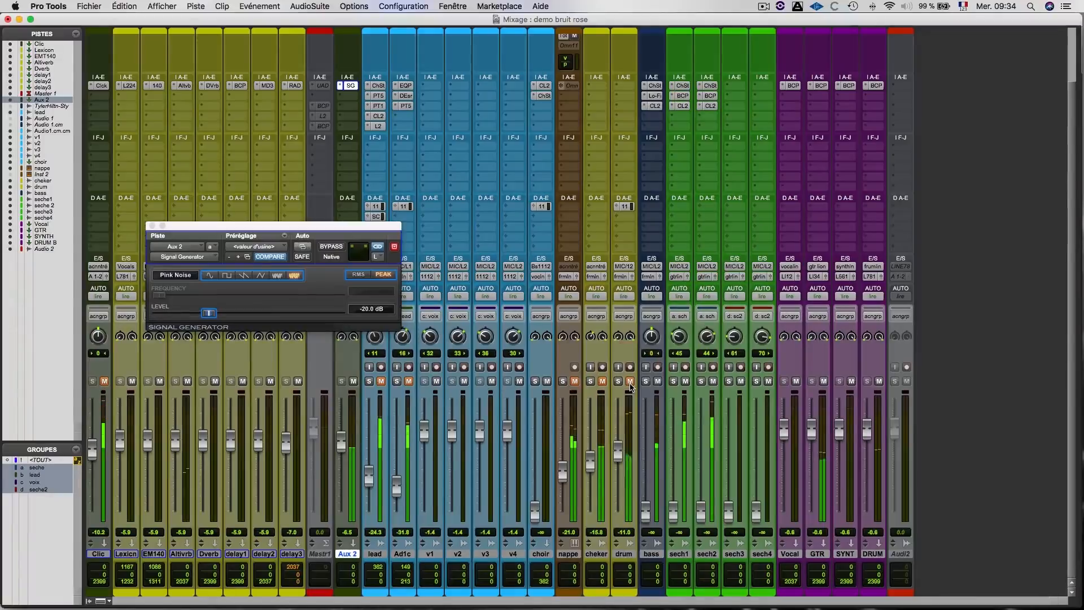
Set the bass fader to about -21.4 dB, mute the bass, and raise the grouped sech1 and sech2 faders to about -11.0 dB
left_click_drag(647, 511, 647, 484)
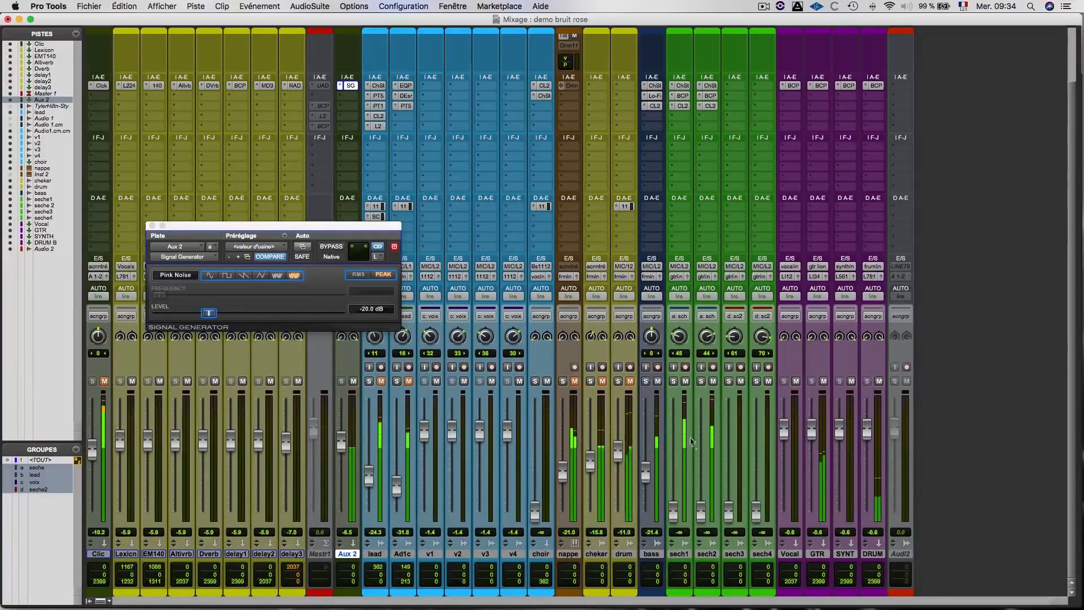
left_click(675, 512)
left_click(676, 508)
left_click_drag(676, 509, 683, 452)
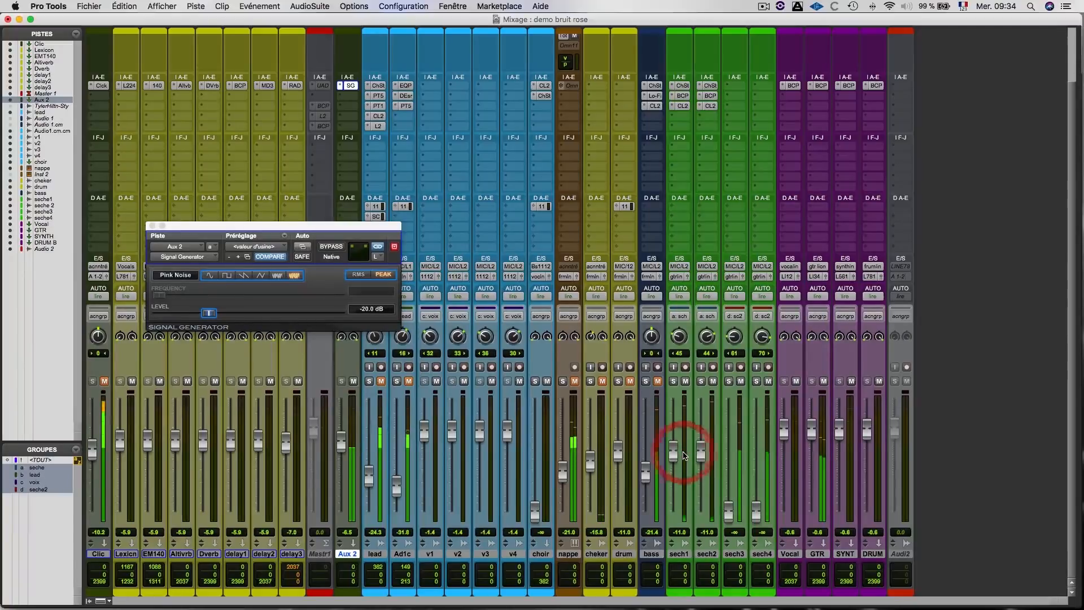
Select bars 98 to 108 on the drum track, restart playback from there and return to the mixer
key("super+equal")
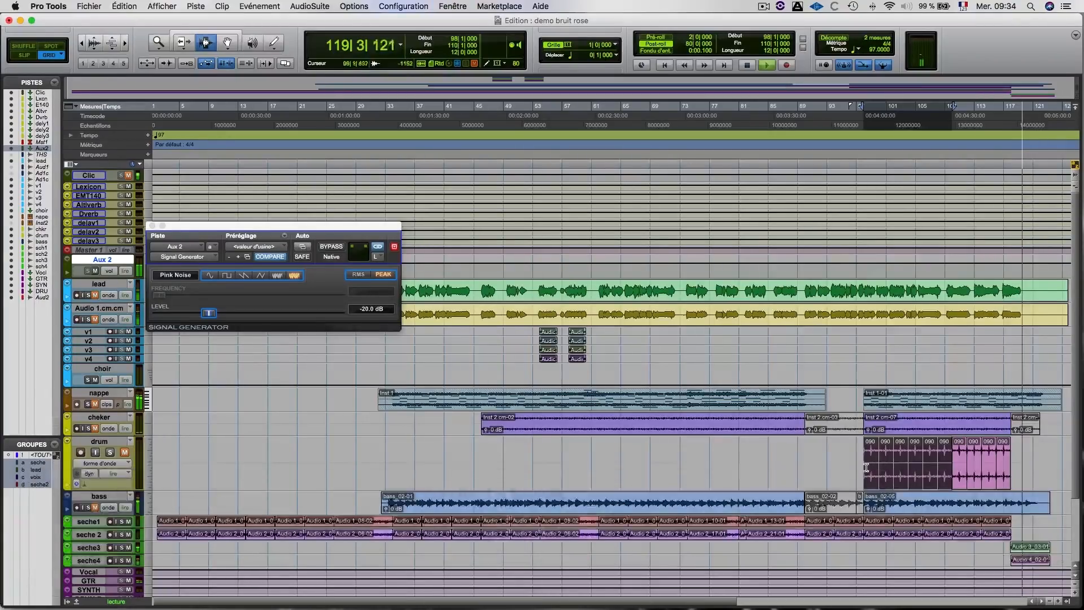
left_click(864, 467)
left_click_drag(864, 467, 938, 466)
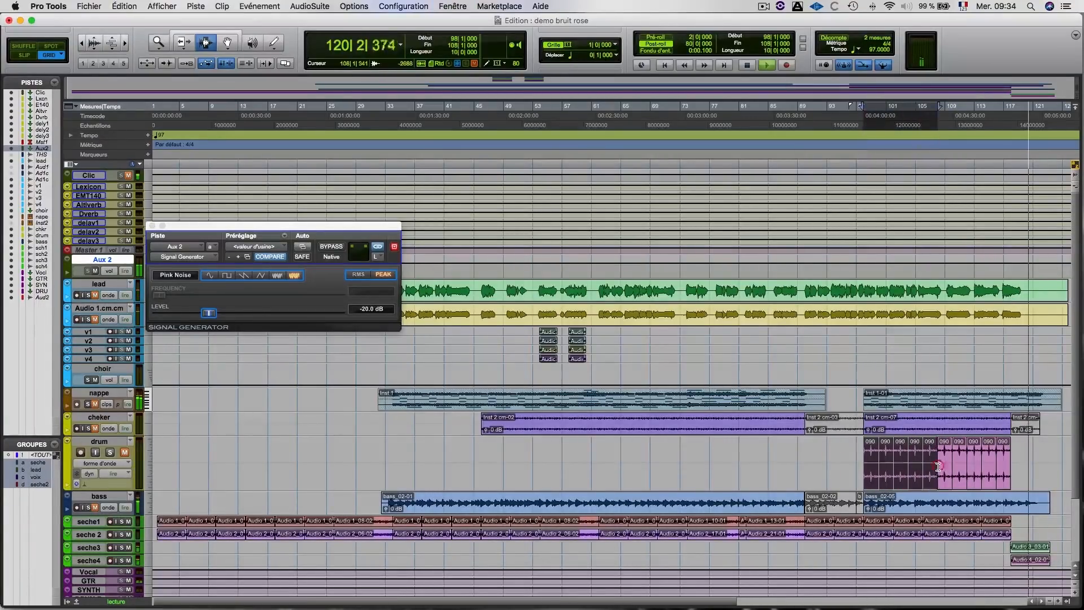
key("space")
key("super+equal")
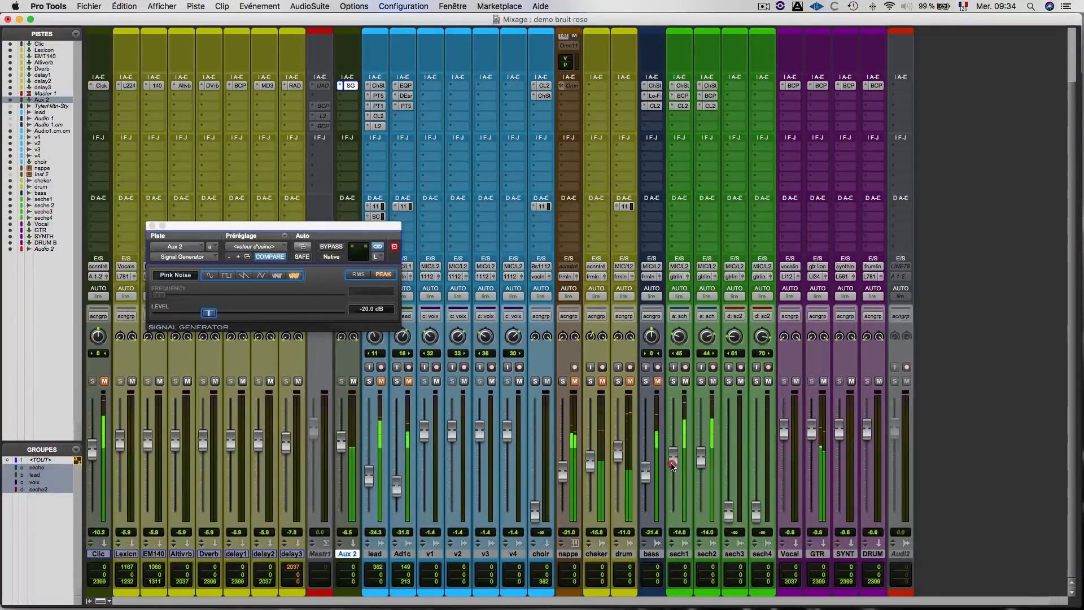
Lower the grouped sech1 and sech2 faders to about -27.2 dB and mute both tracks
left_click_drag(672, 472, 673, 473)
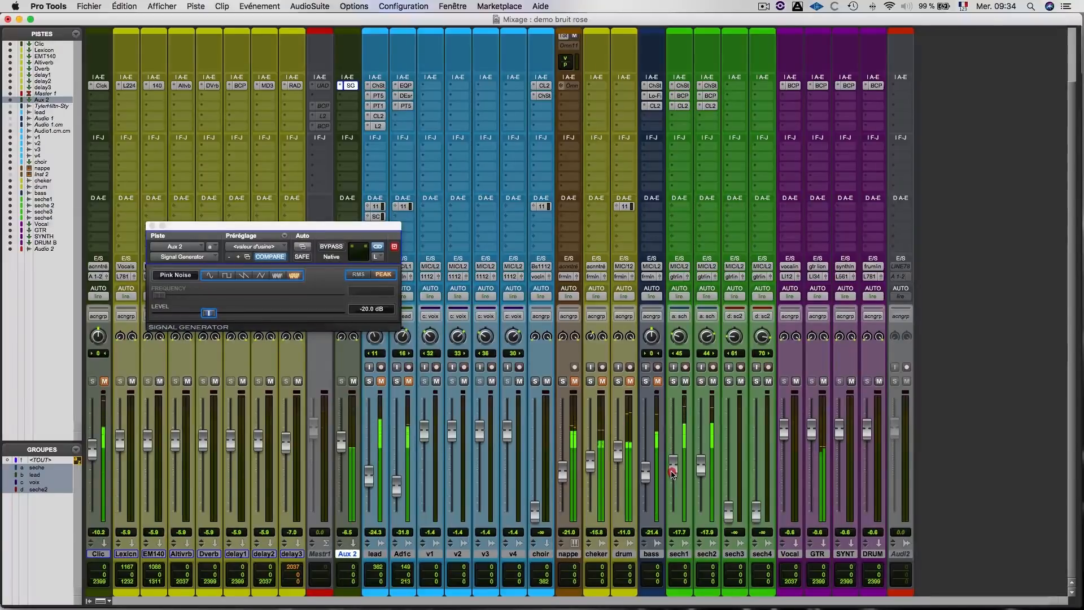
left_click_drag(673, 478, 674, 487)
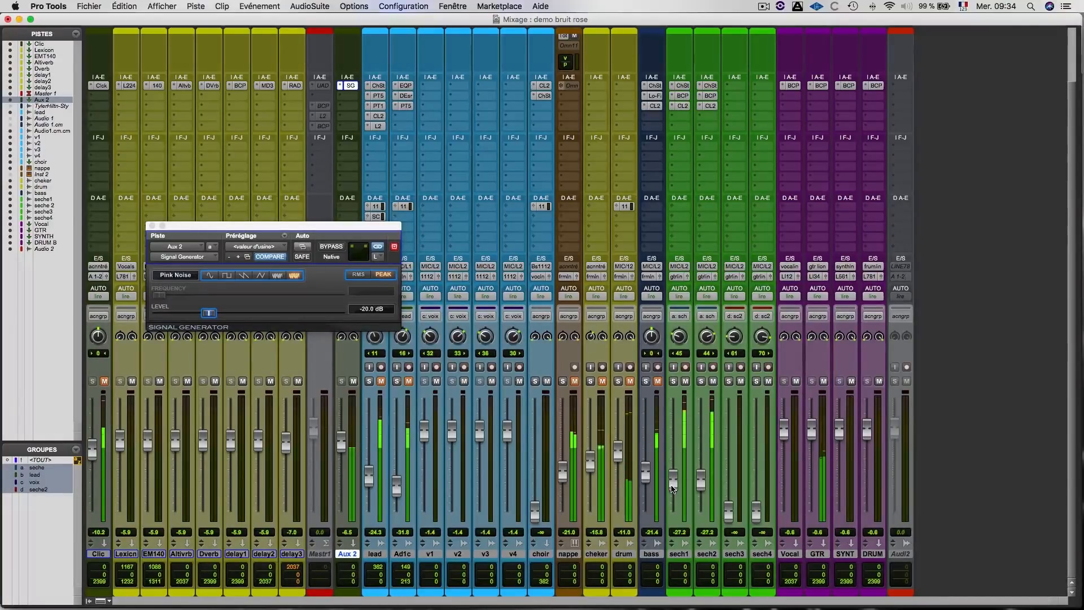
left_click_drag(672, 489, 675, 488)
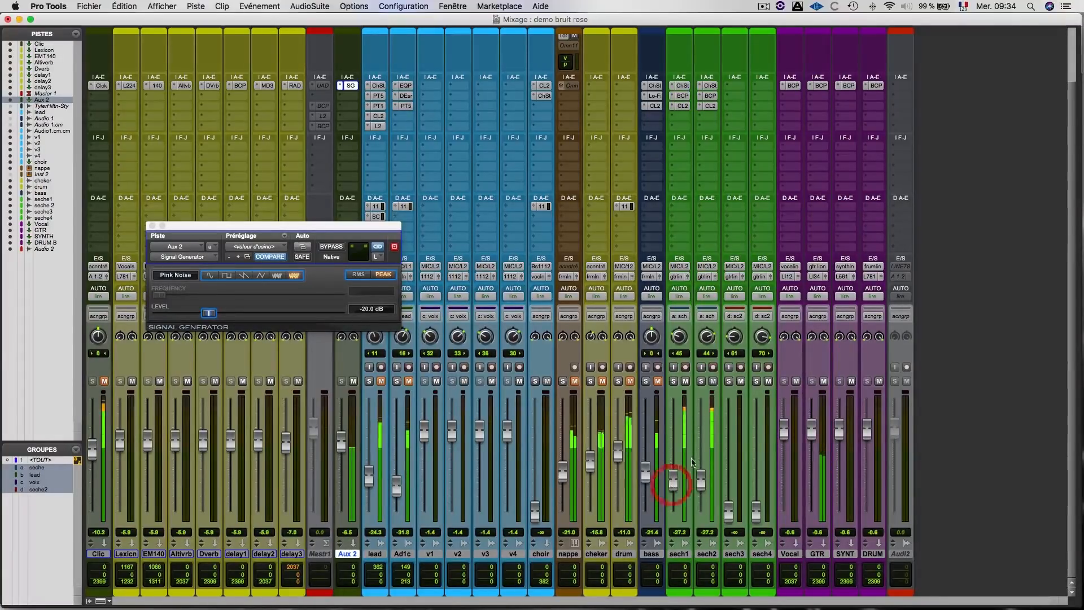
left_click(687, 382)
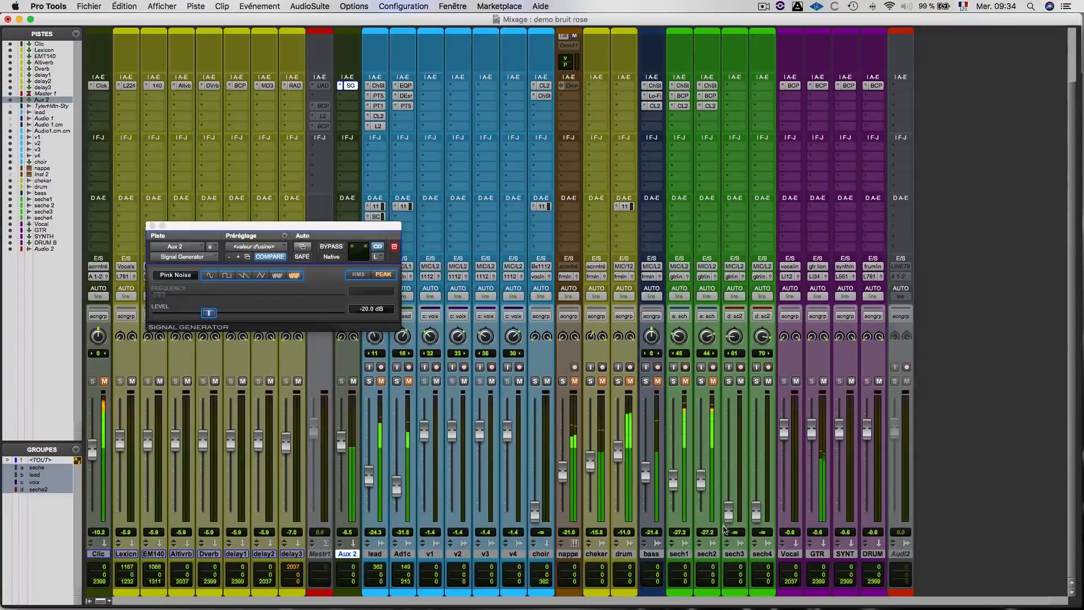
Set the soloed sech3 and sech4 faders to about -14.2 dB while playing their clips near bar 117, and clear the solo
left_click_drag(729, 513, 732, 469)
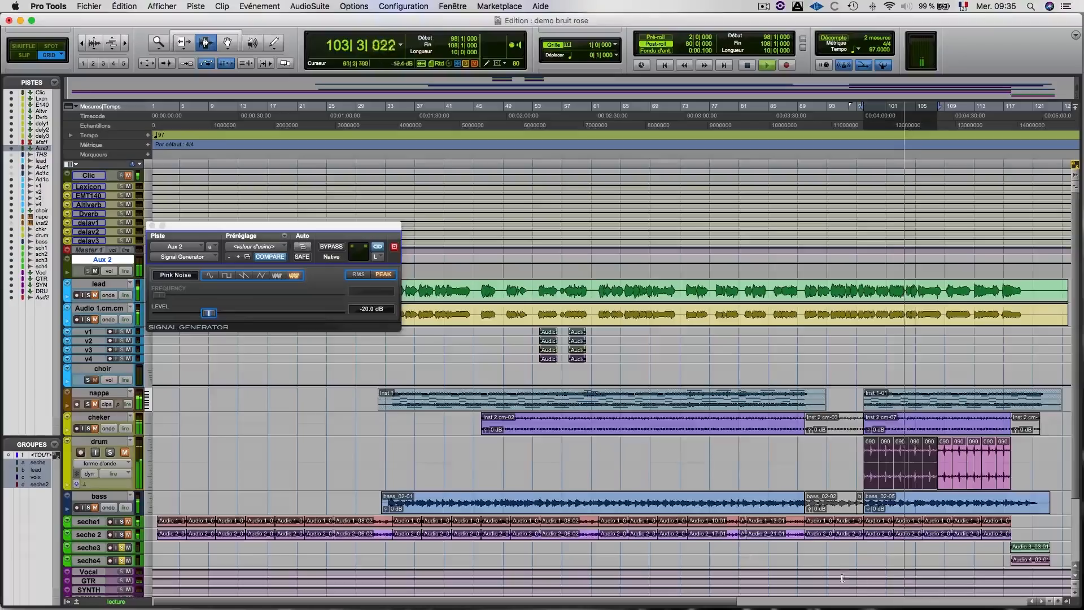
key("space")
left_click(1021, 551)
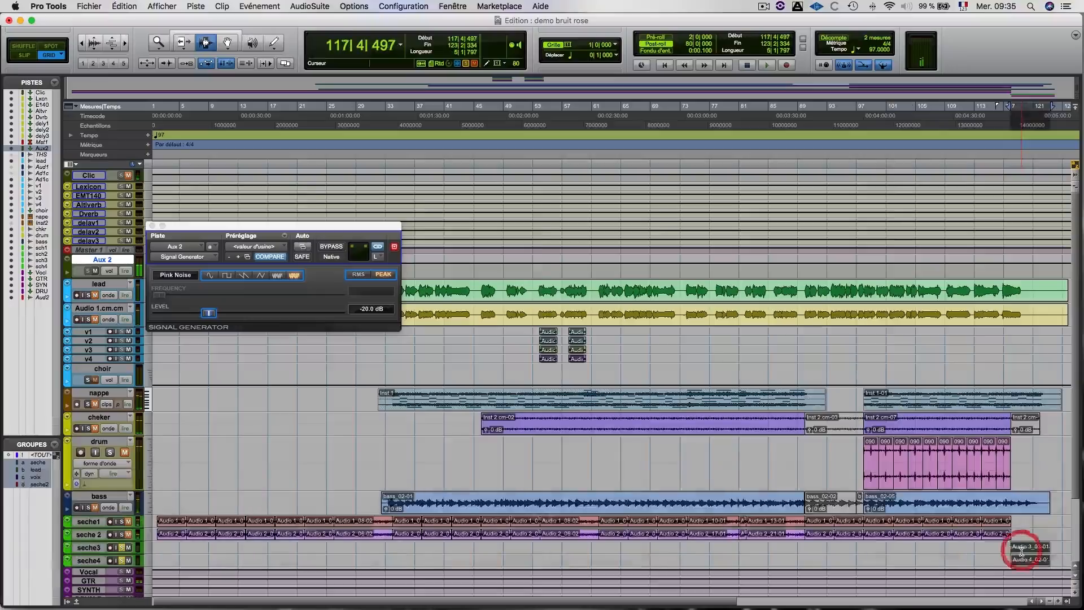
key("space")
key("super+equal")
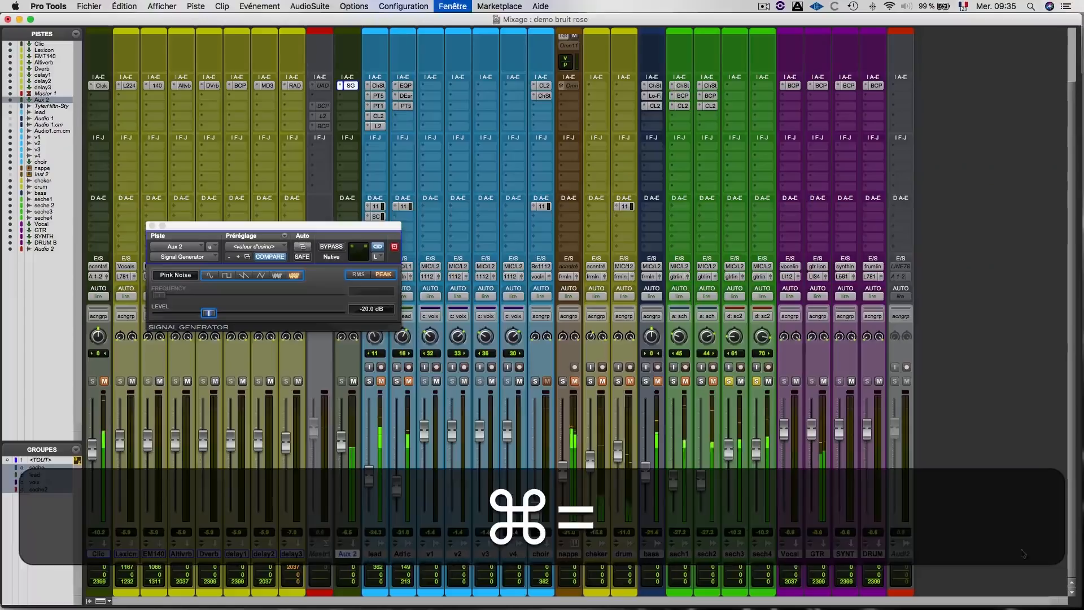
mouse_move(755, 450)
left_mouse_down()
mouse_move(758, 438)
mouse_move(758, 460)
left_mouse_up()
left_click(756, 382)
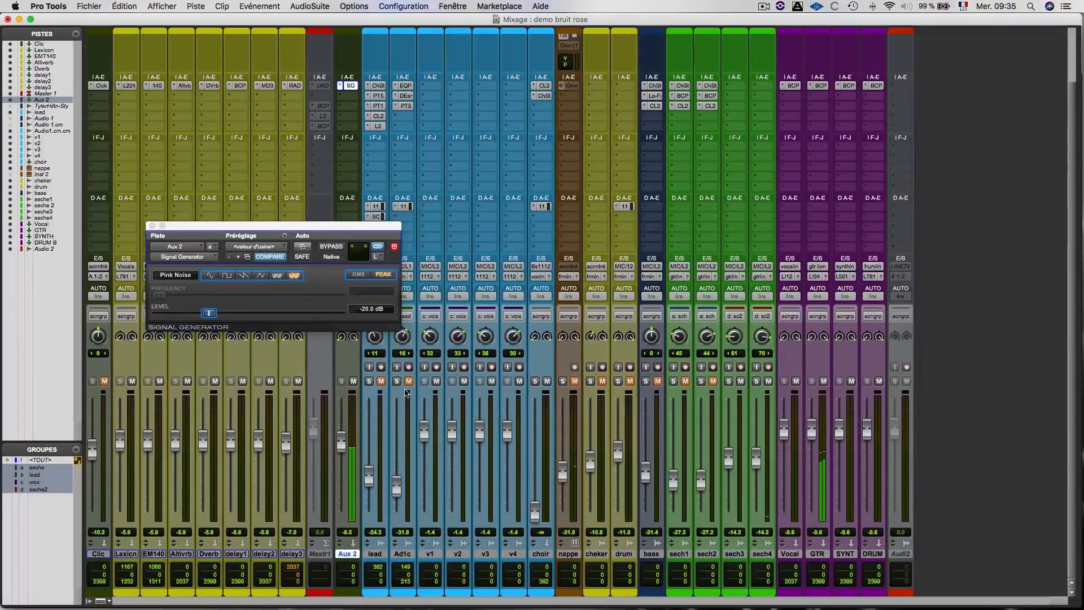
Place the playback start at bar 53, just before the v1 to v4 clips, and return to the mixer
left_click(352, 384)
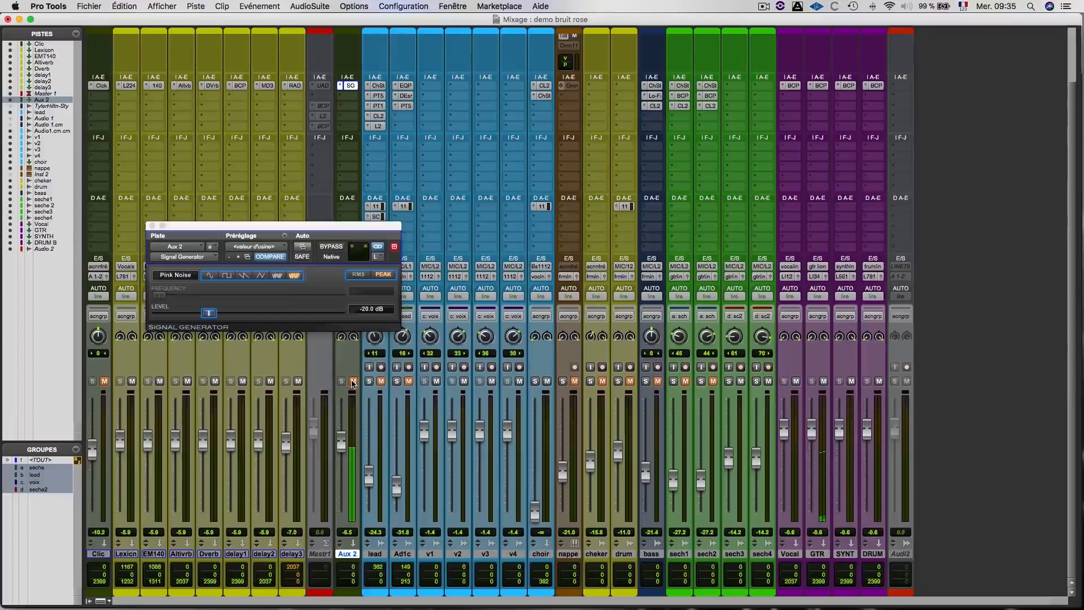
left_click(381, 382)
key("super")
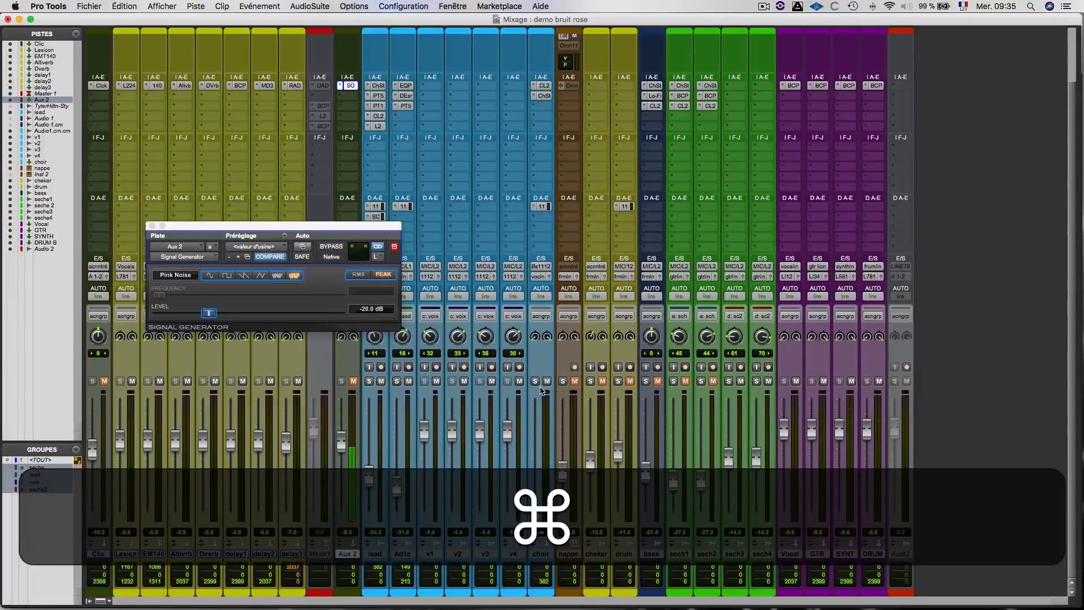
key("super+equal")
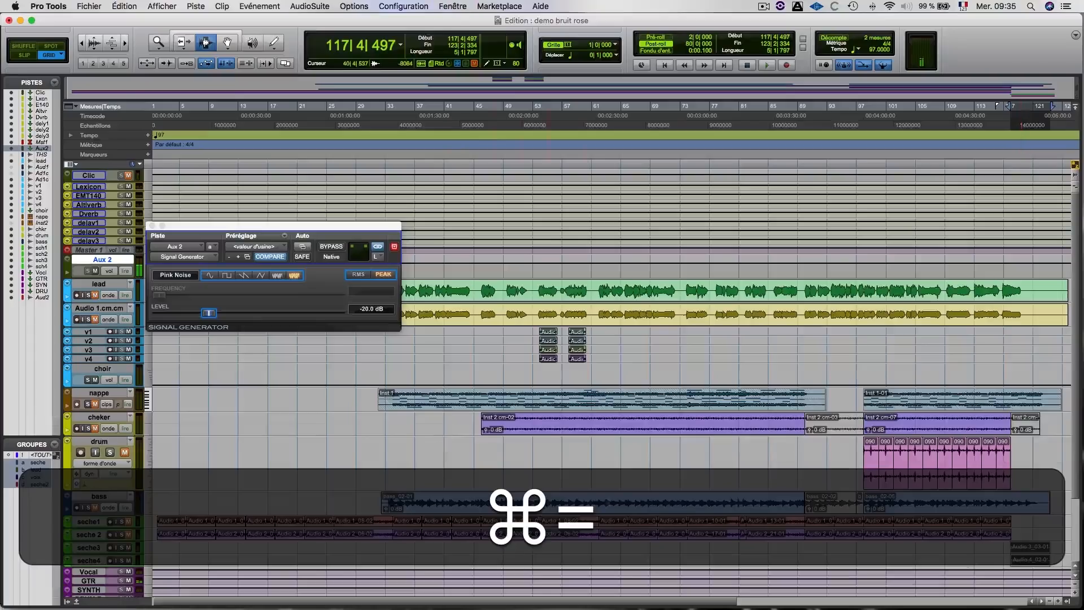
scroll(734, 486, "down", 5)
scroll(734, 483, "up", 4)
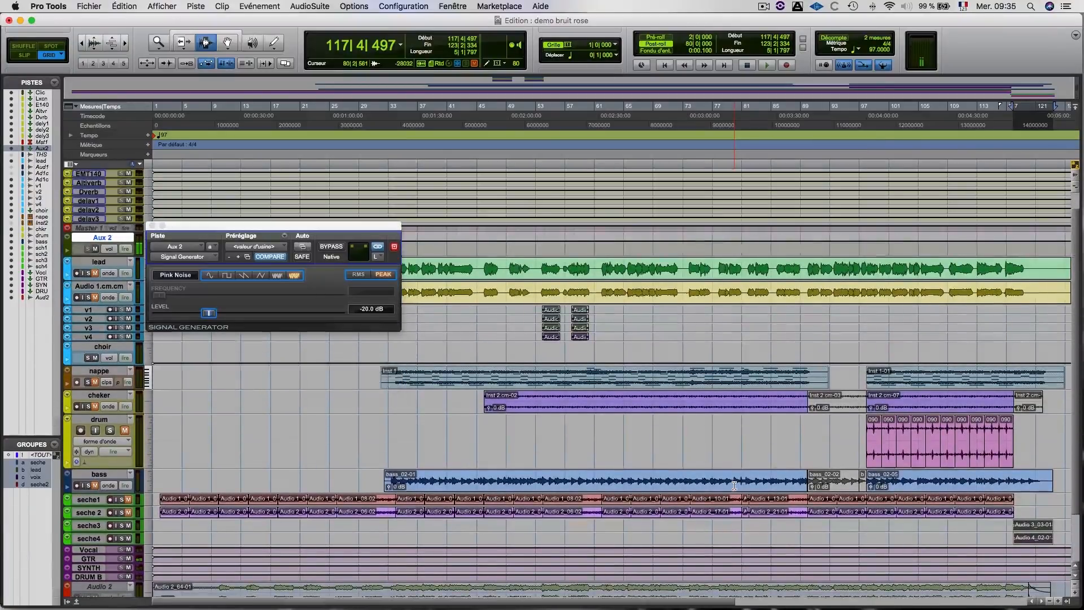
left_click(538, 327)
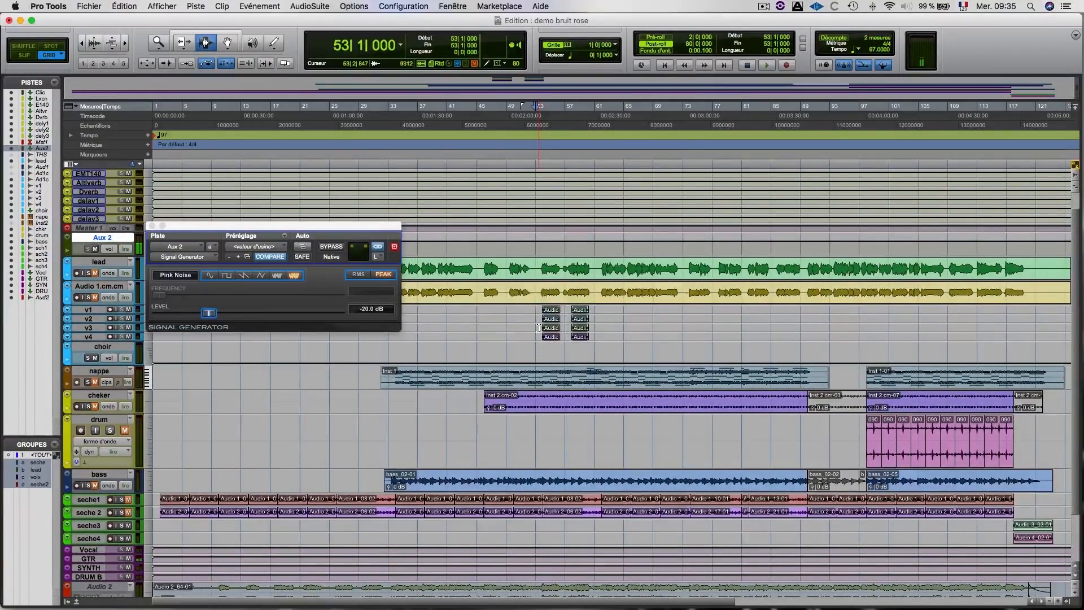
key("super+equal")
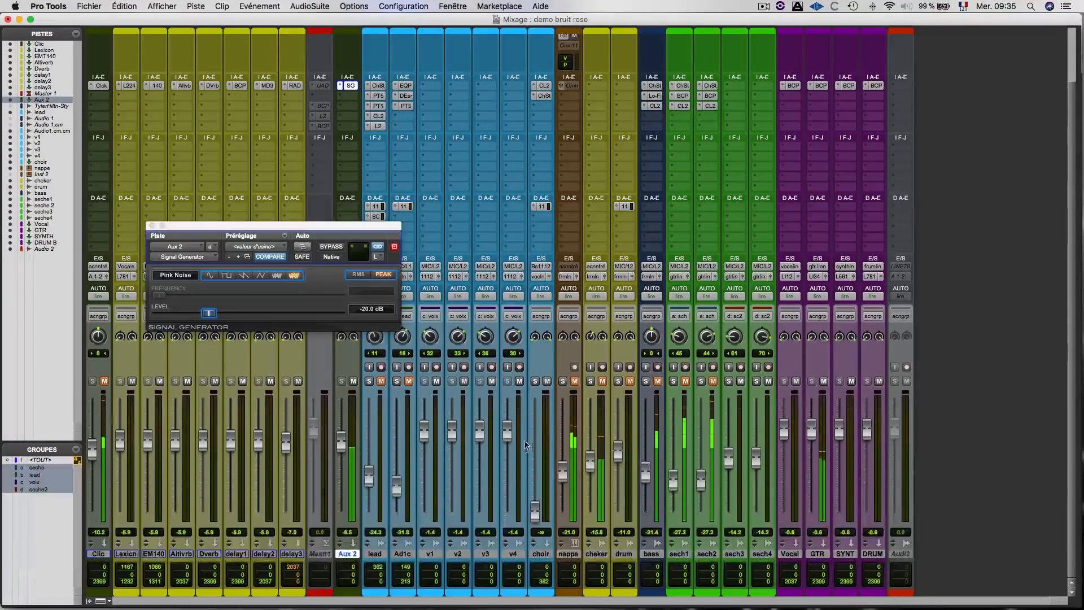
Set the choir fader to about -24.3 dB against the pink noise and stop playback
left_click_drag(533, 510, 537, 476)
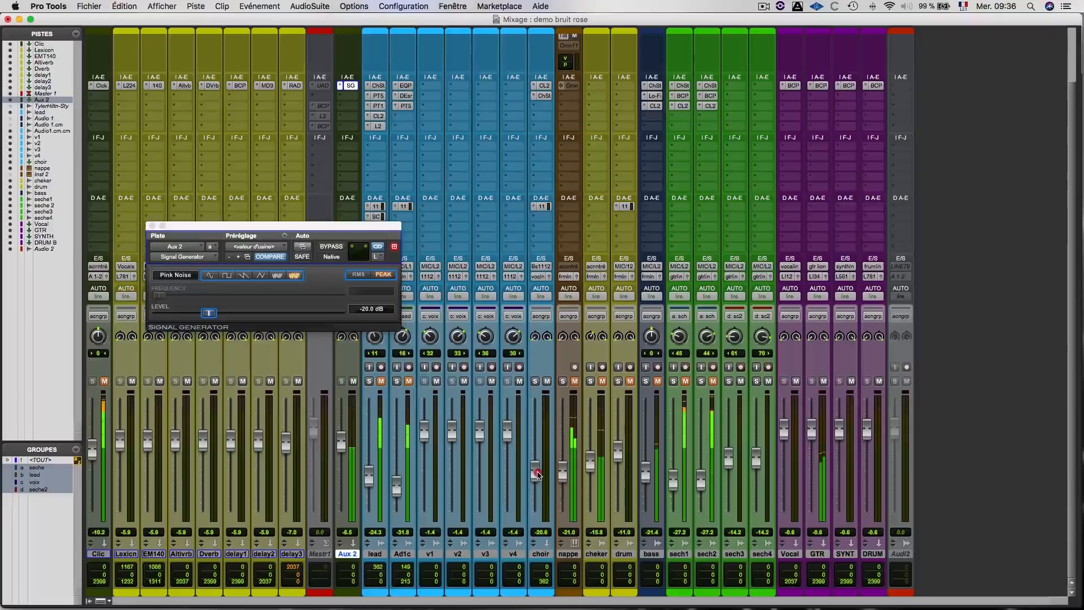
left_click_drag(537, 474, 537, 480)
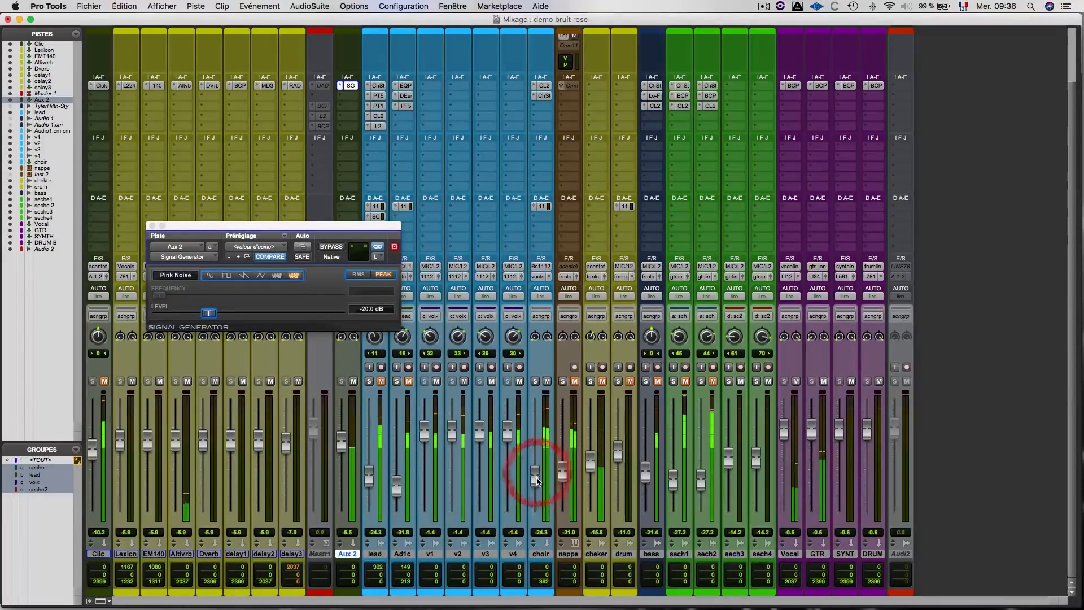
key("space")
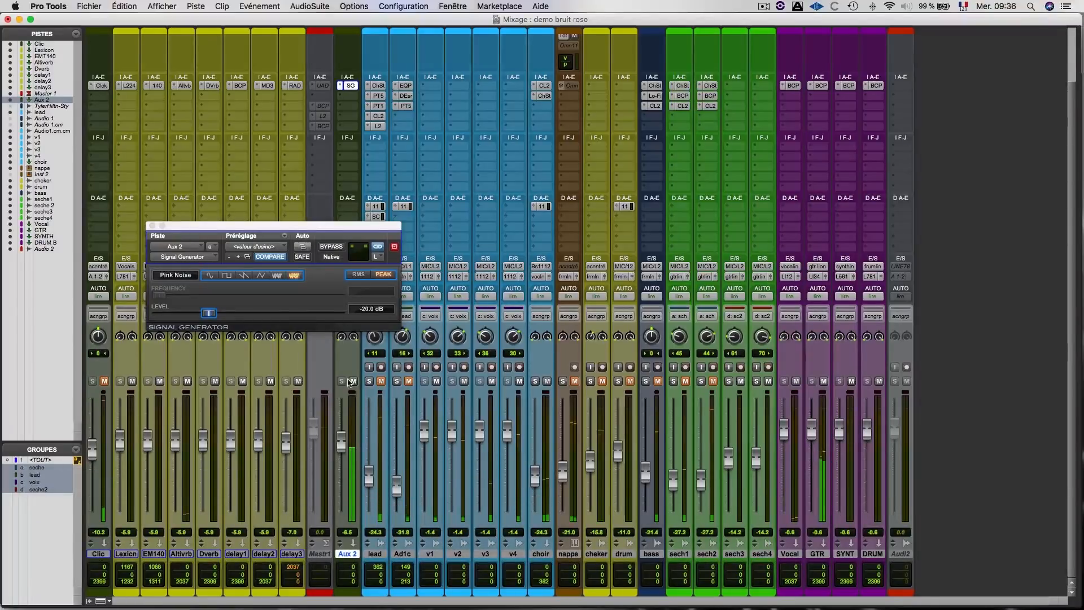
Mute Aux 2 and unmute the lead, nappe, cheker, drum, bass and grouped sech1 and sech2 tracks
left_click(352, 382)
left_click(382, 382)
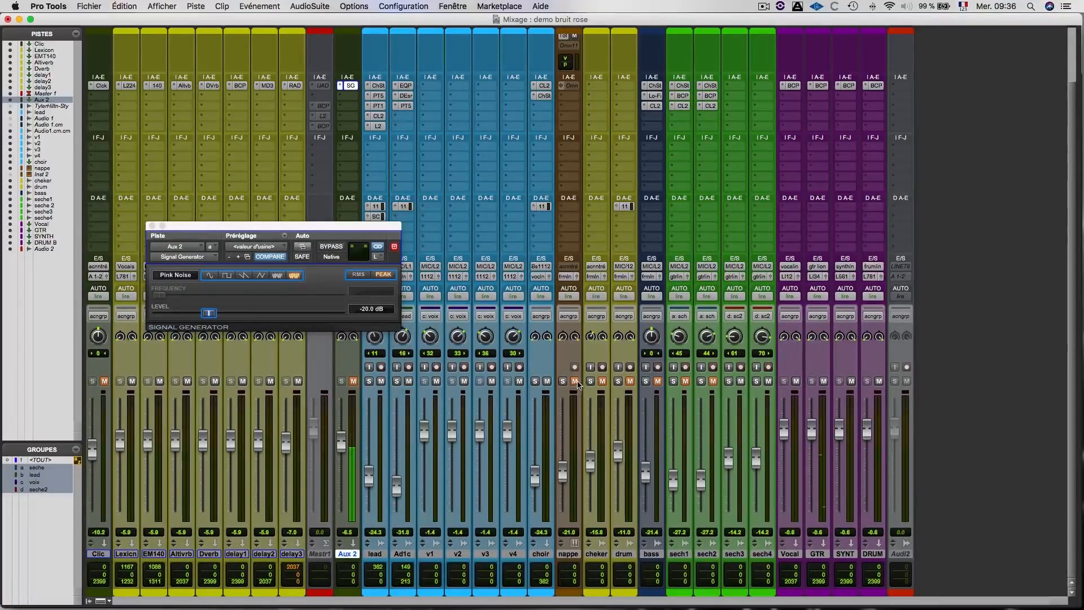
left_click(601, 382)
left_click(629, 382)
left_click(657, 383)
left_click(686, 383)
Play the whole song from bar 1 in the Edit window and close the Signal Generator window
key("super+equal")
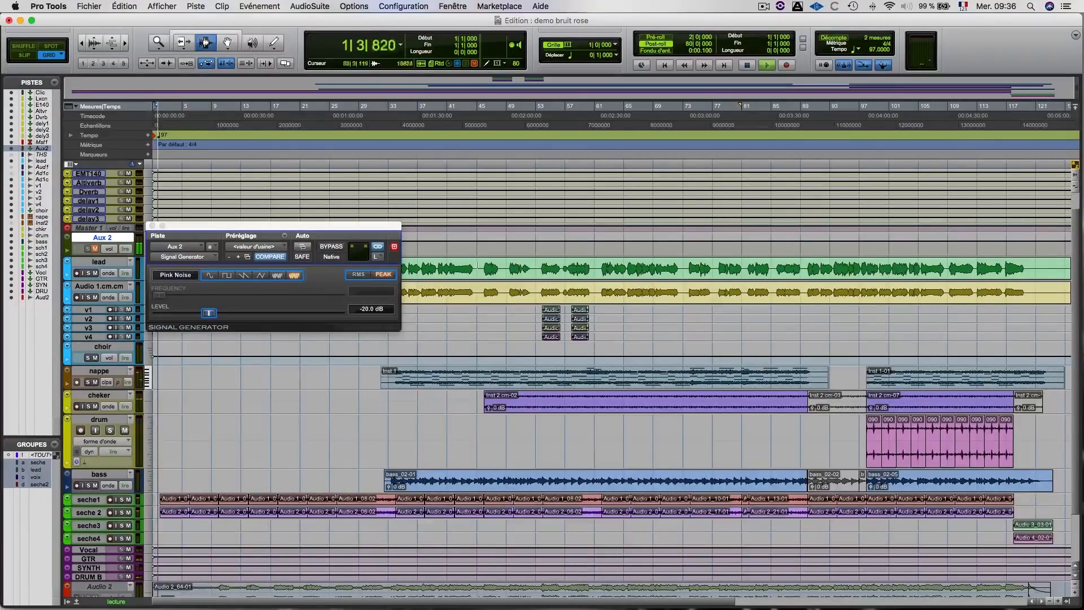
left_click(152, 226)
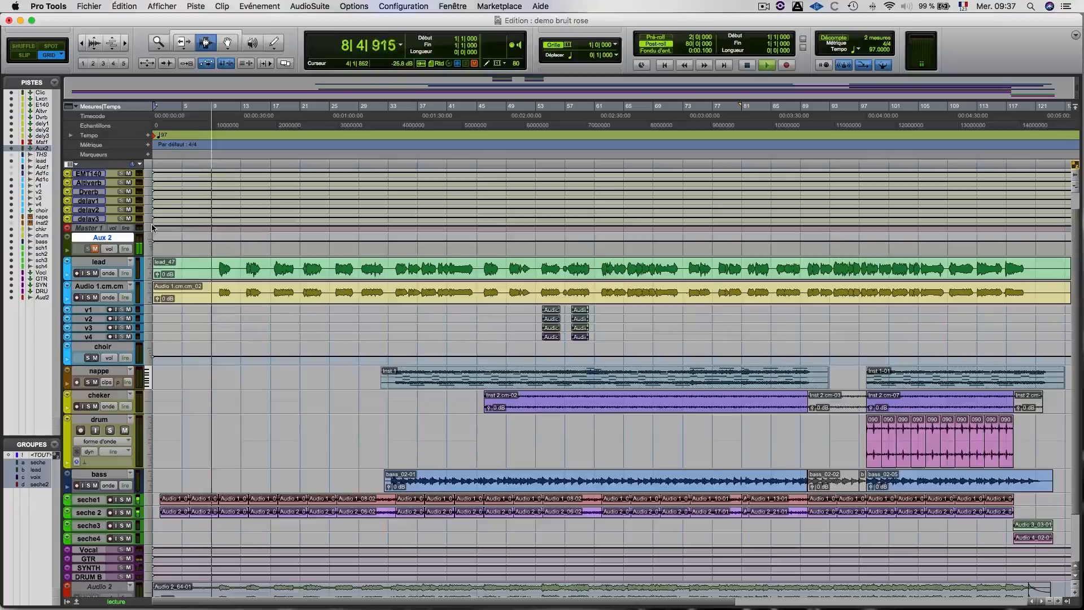
Raise the lead fader to about -21.0 dB with its group and the choir fader to about -23.1 dB in the mixer
key("super+equal")
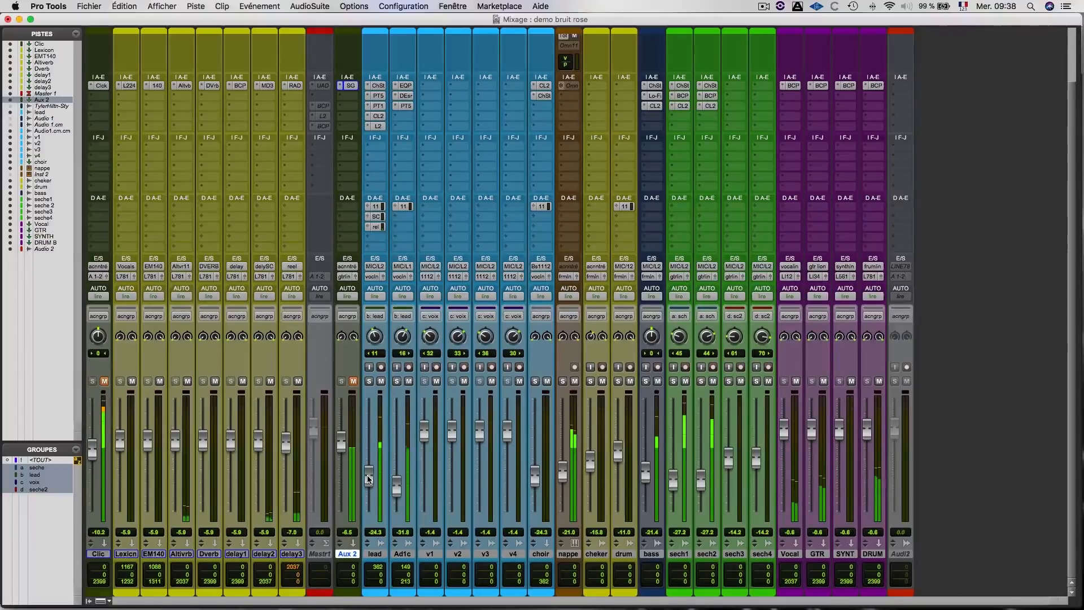
left_click_drag(368, 479, 367, 476)
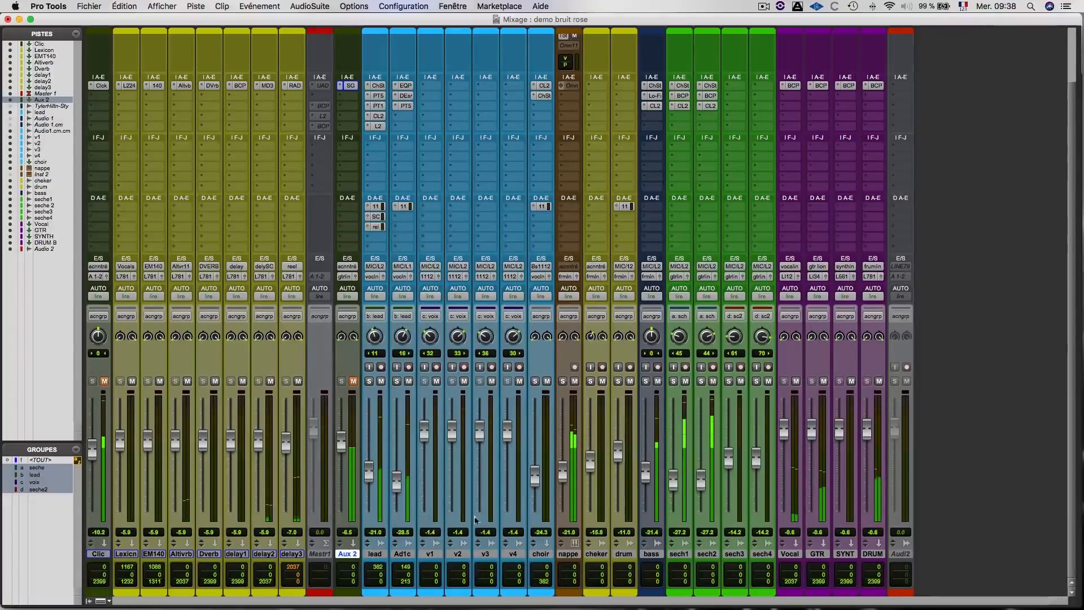
left_click_drag(535, 489, 536, 487)
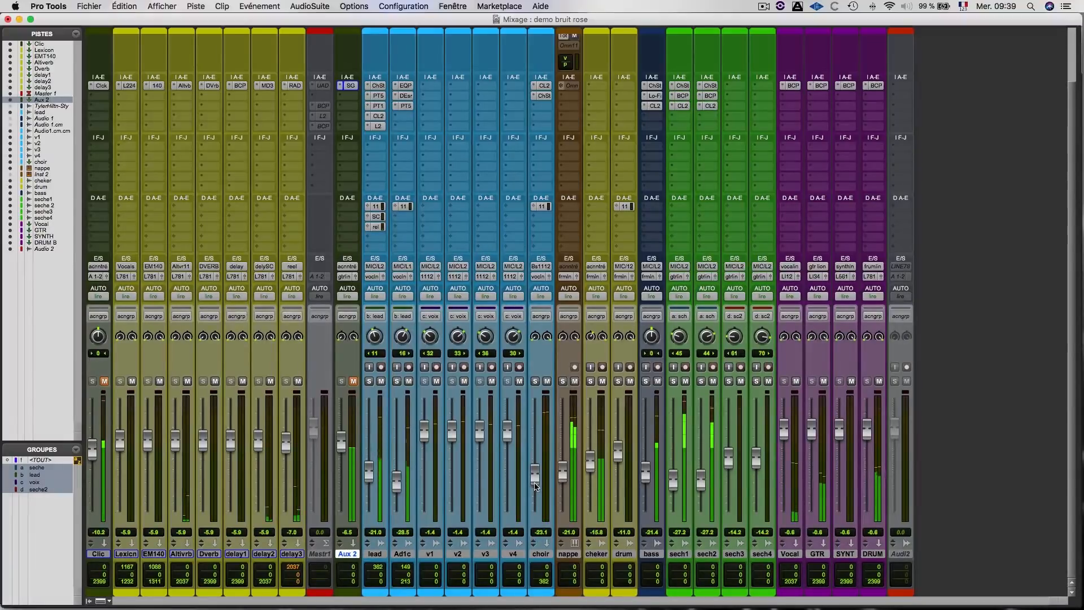
Stop playback and restart it from bar 96, just before the drum clips enter
key("super+equal")
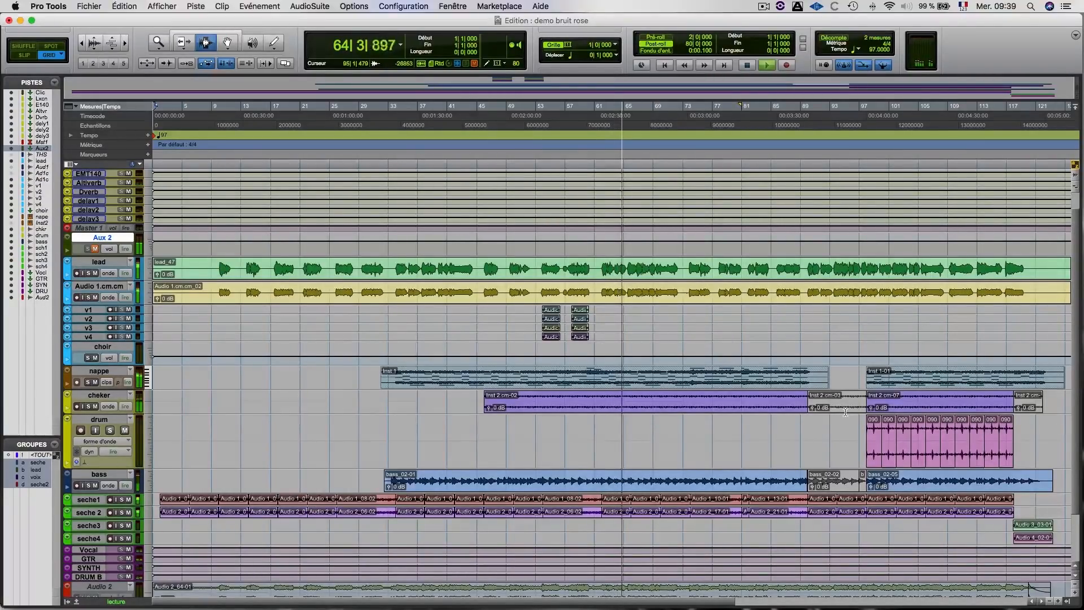
key("space")
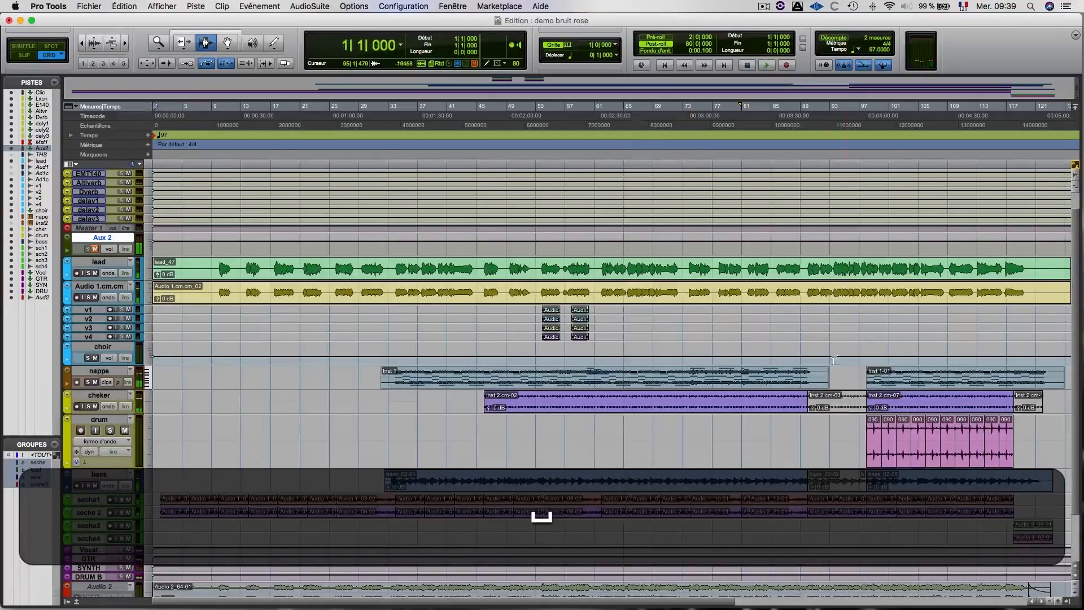
left_click(863, 317)
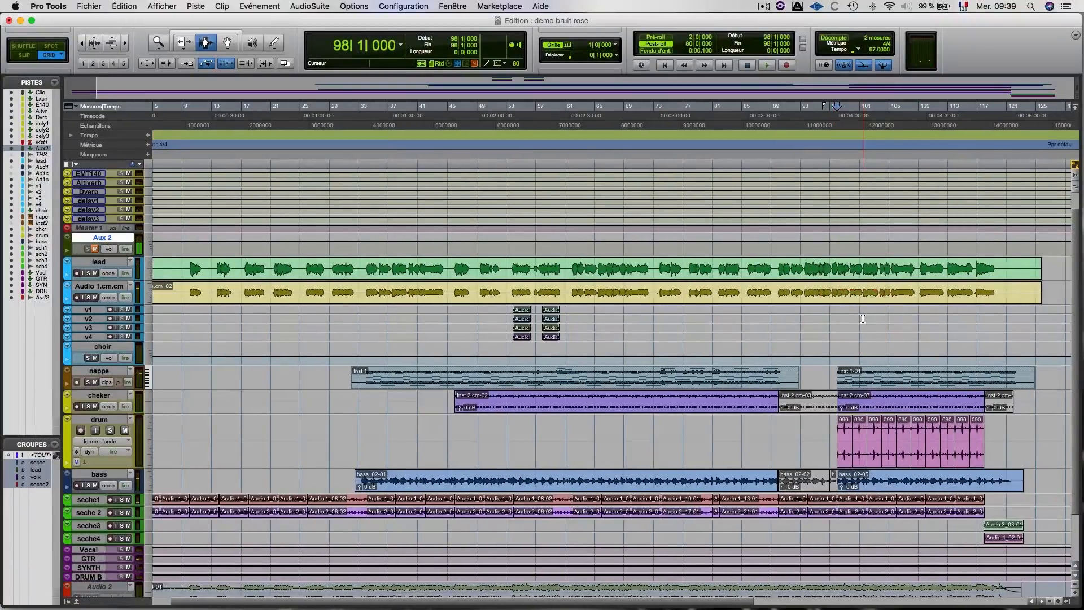
key("space")
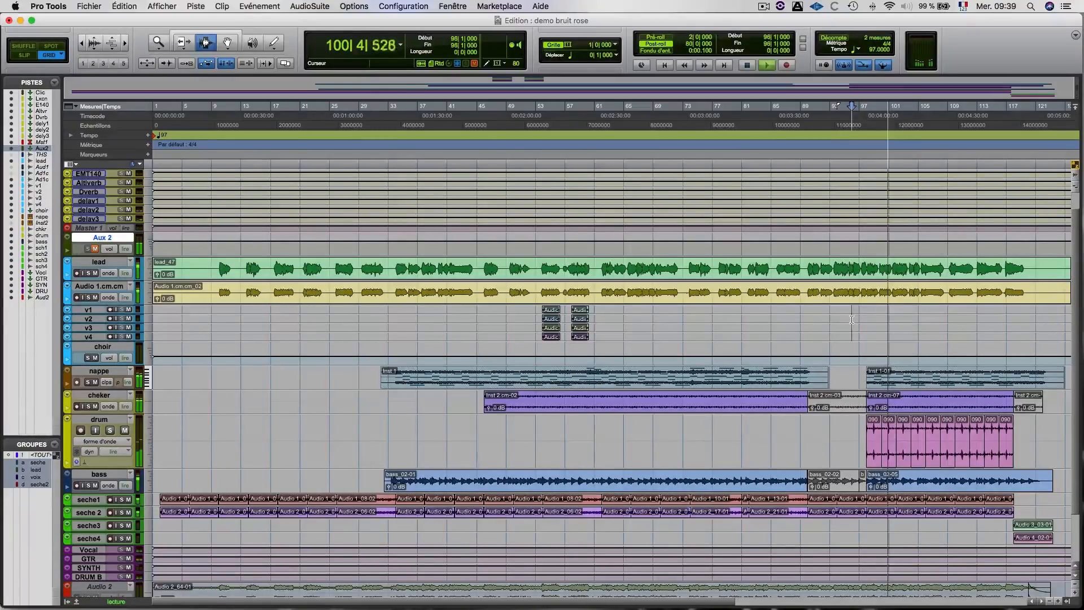
Lower the purple DRUM bus fader to about -6.5 dB in the mixer during playback
key("super+equal")
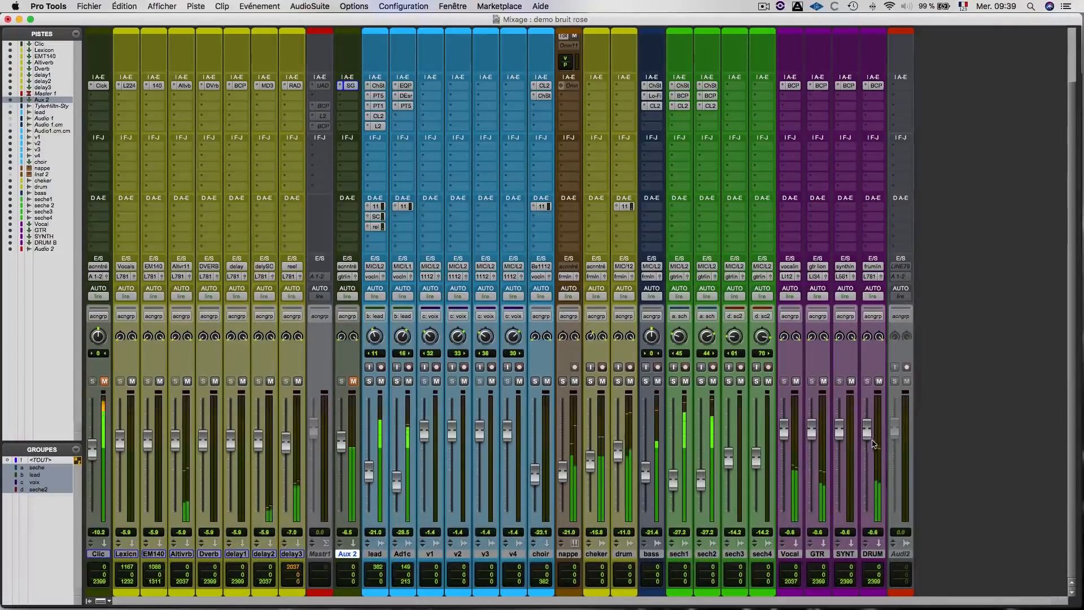
left_click_drag(869, 439, 869, 451)
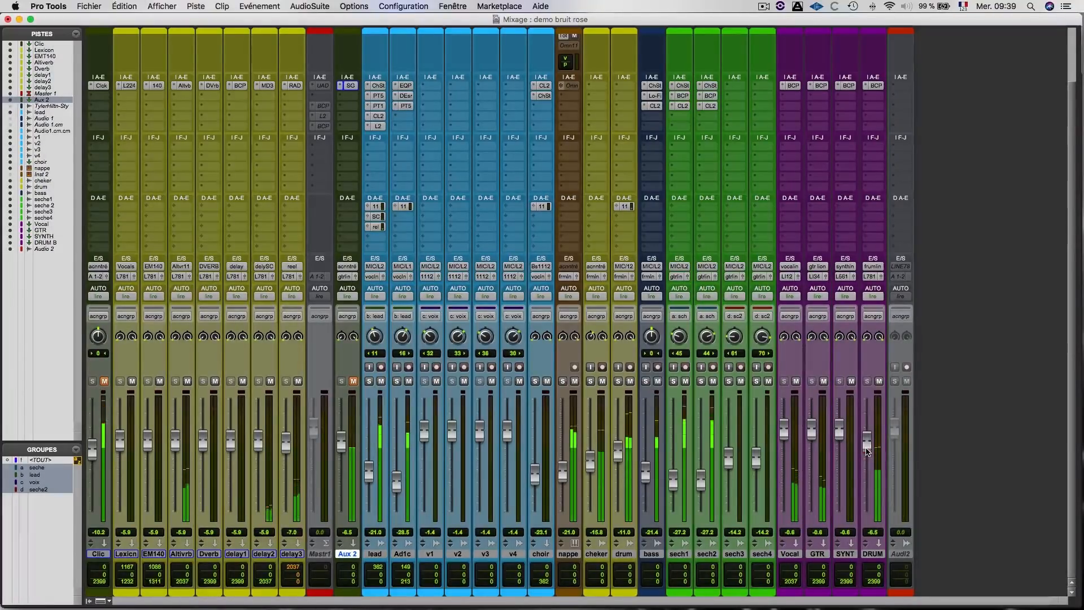
left_click(868, 452)
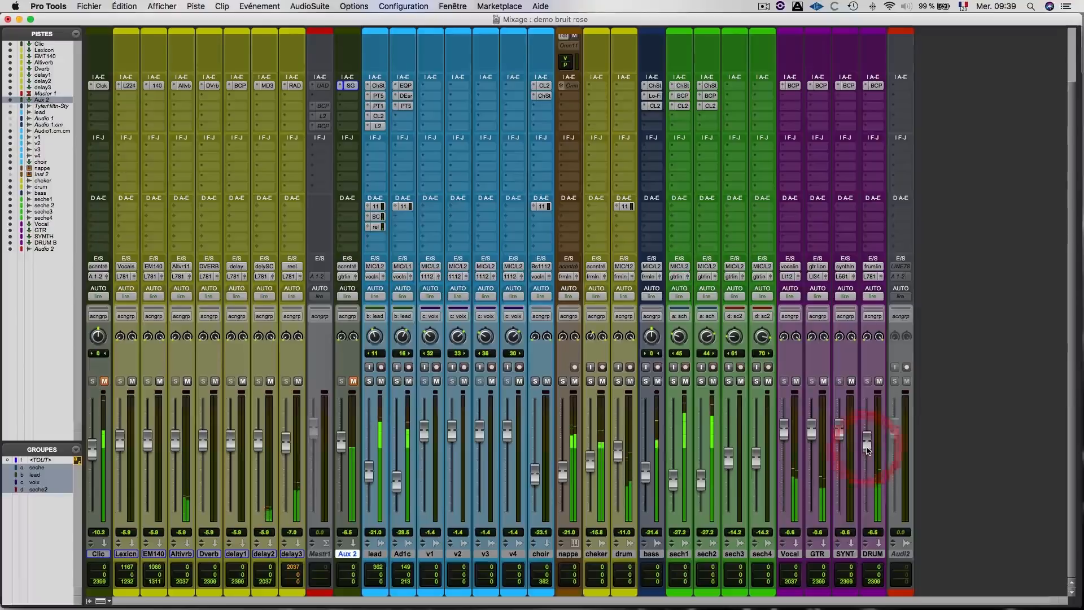